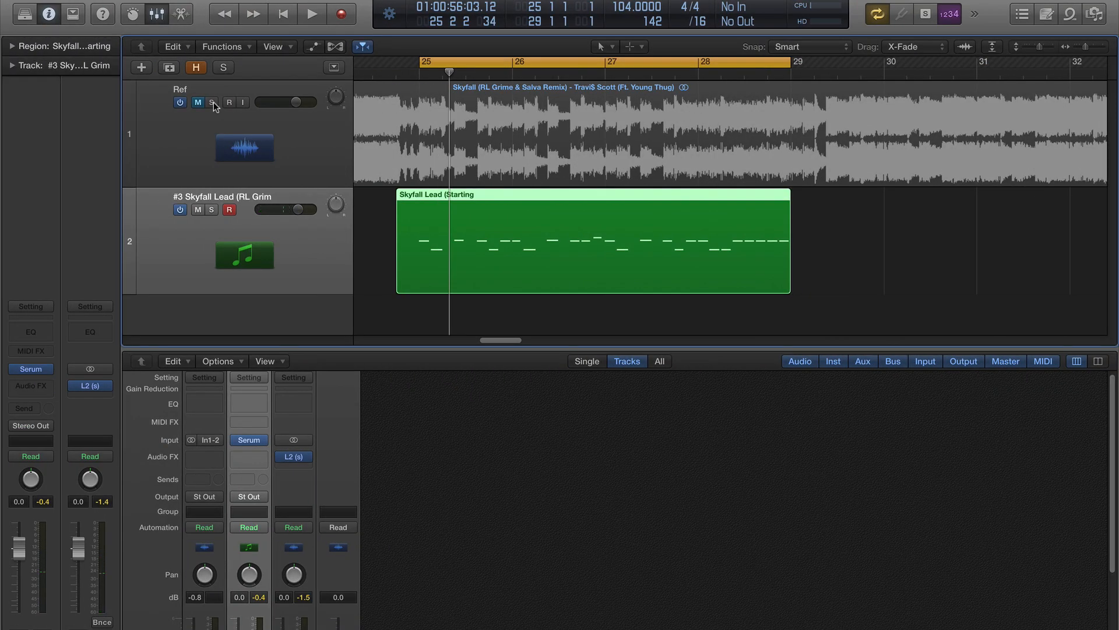
Step: Play the Skyfall Lead loop from bar 25 and open the region's notes in the Piano Roll
key("space")
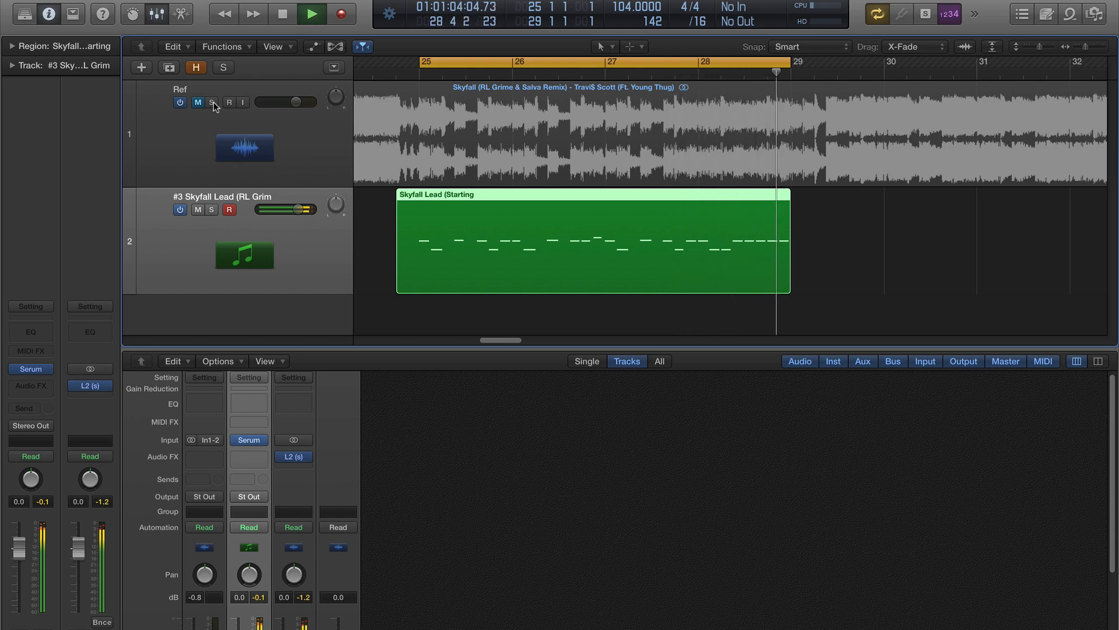
key("space")
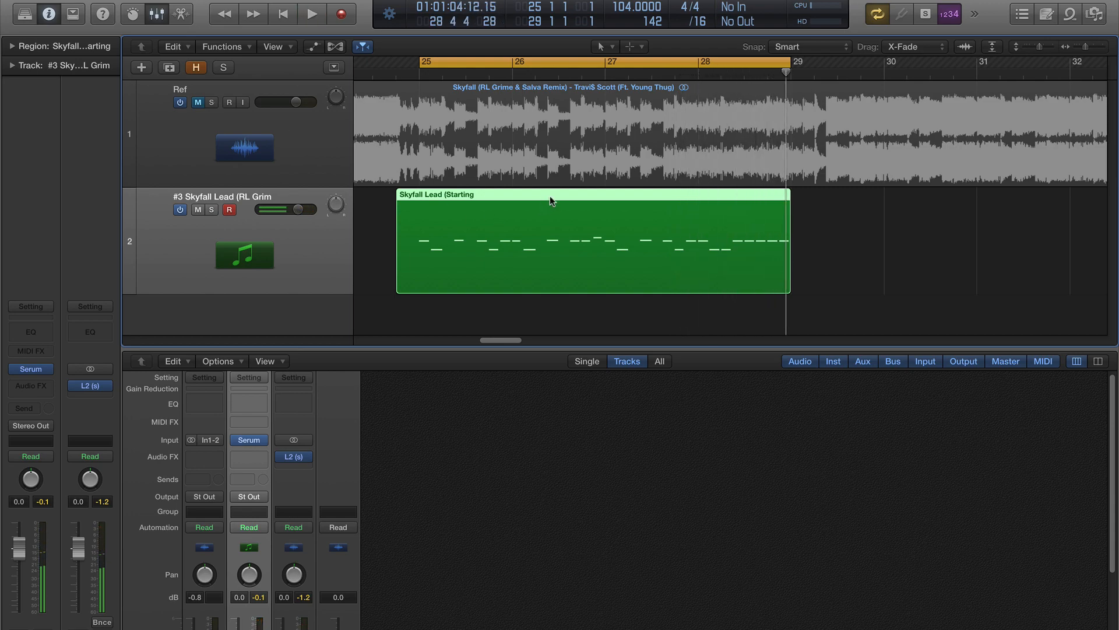
double_click(550, 196)
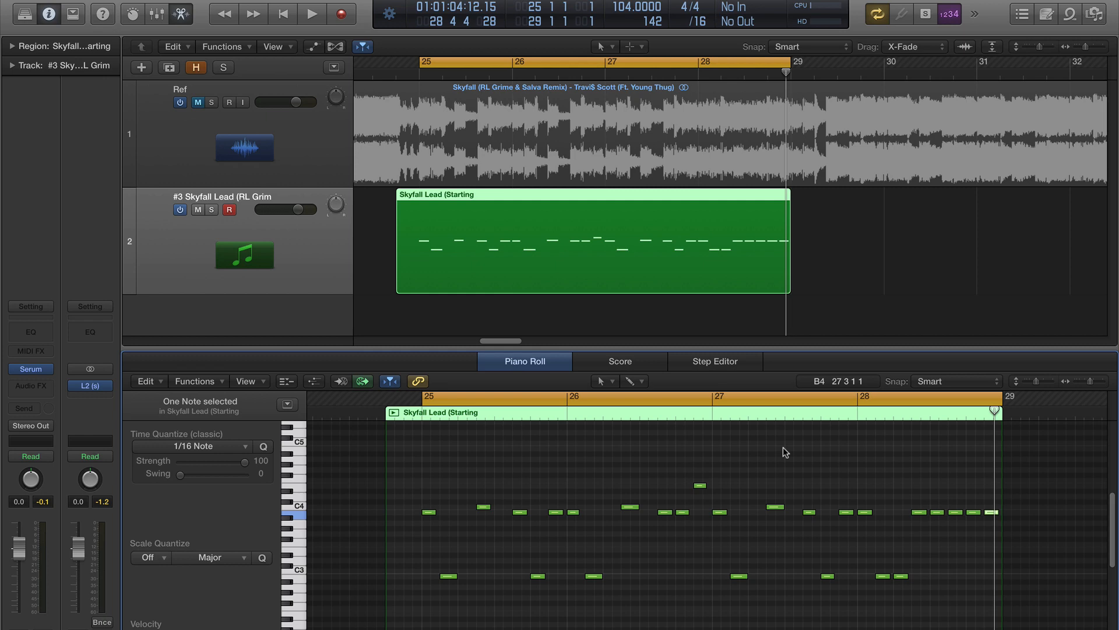
Step: Compare the Ref track with the synth lead by switching the reference's solo on and off during loop playback
left_click(214, 102)
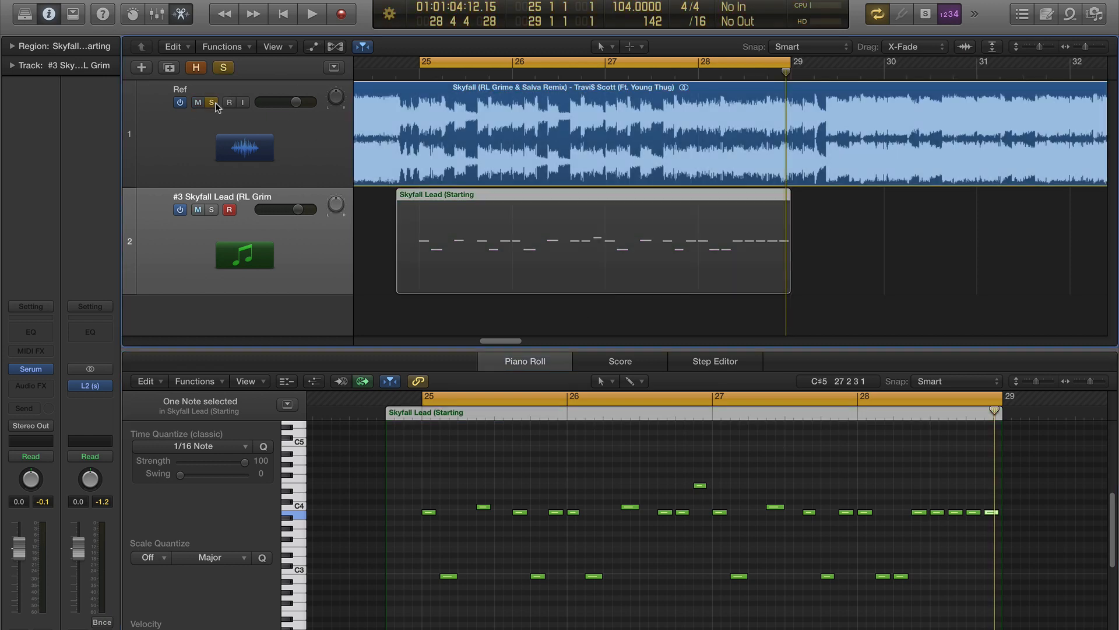
key("space")
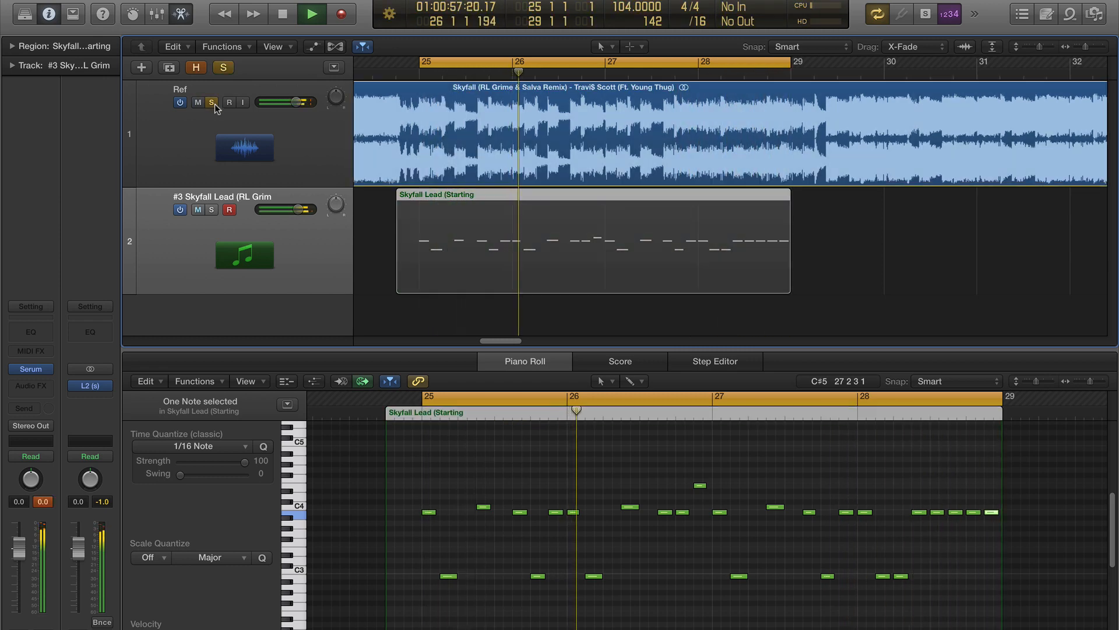
left_click(214, 103)
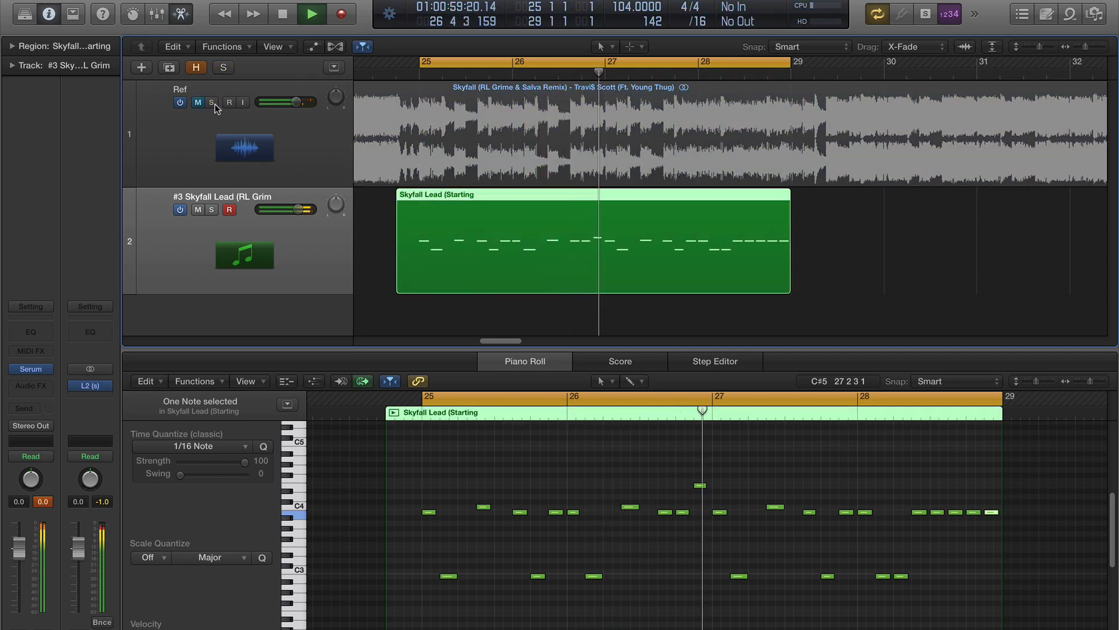
left_click(214, 104)
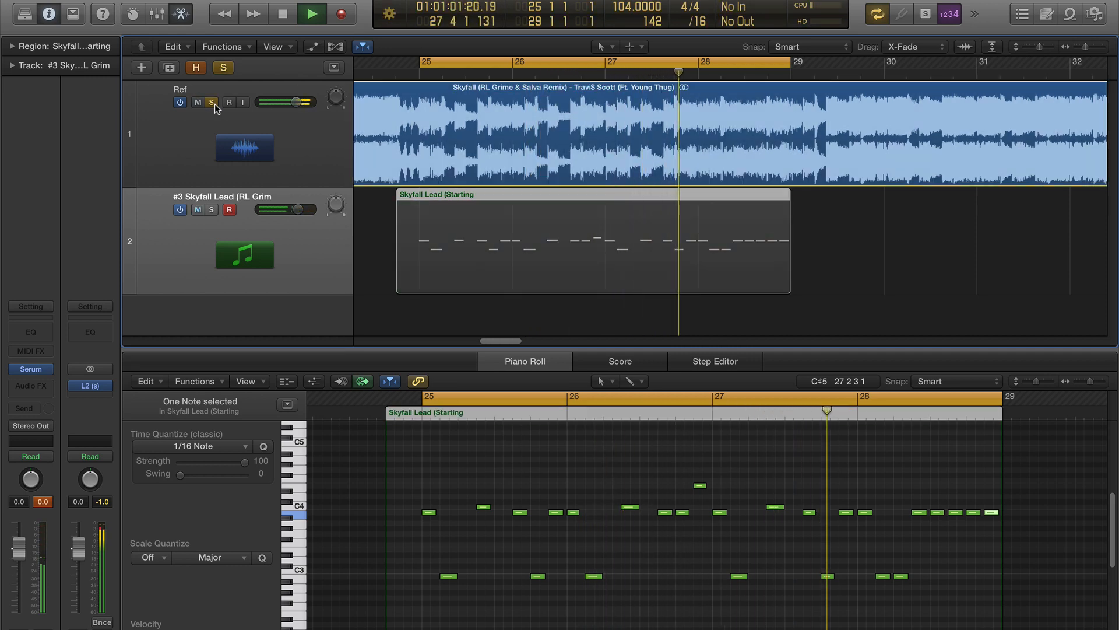
left_click(215, 104)
left_click(214, 104)
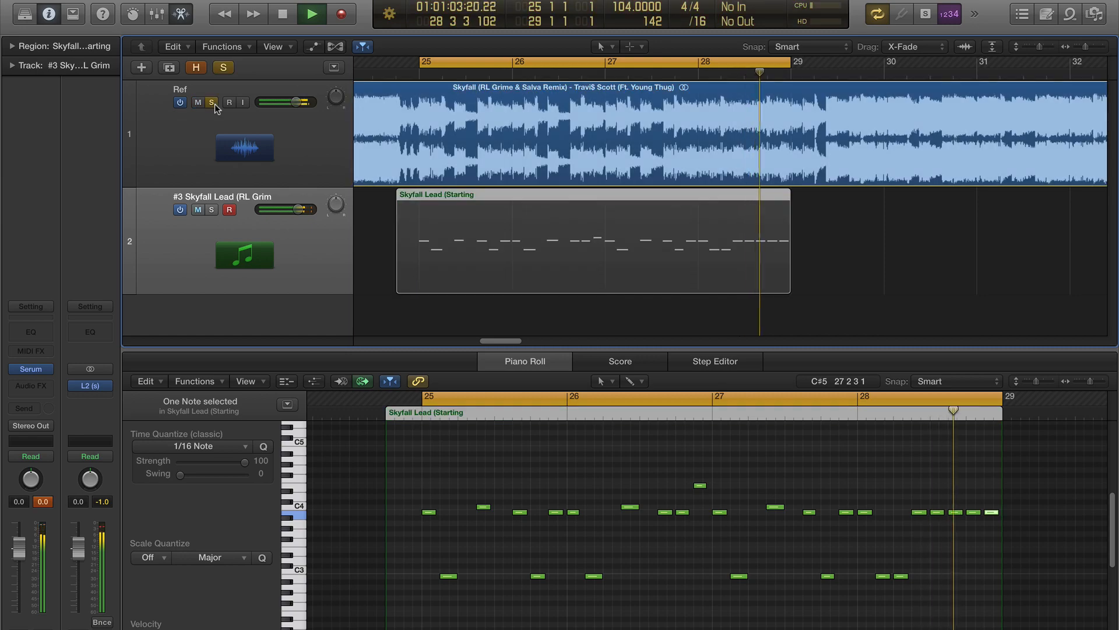
left_click(214, 103)
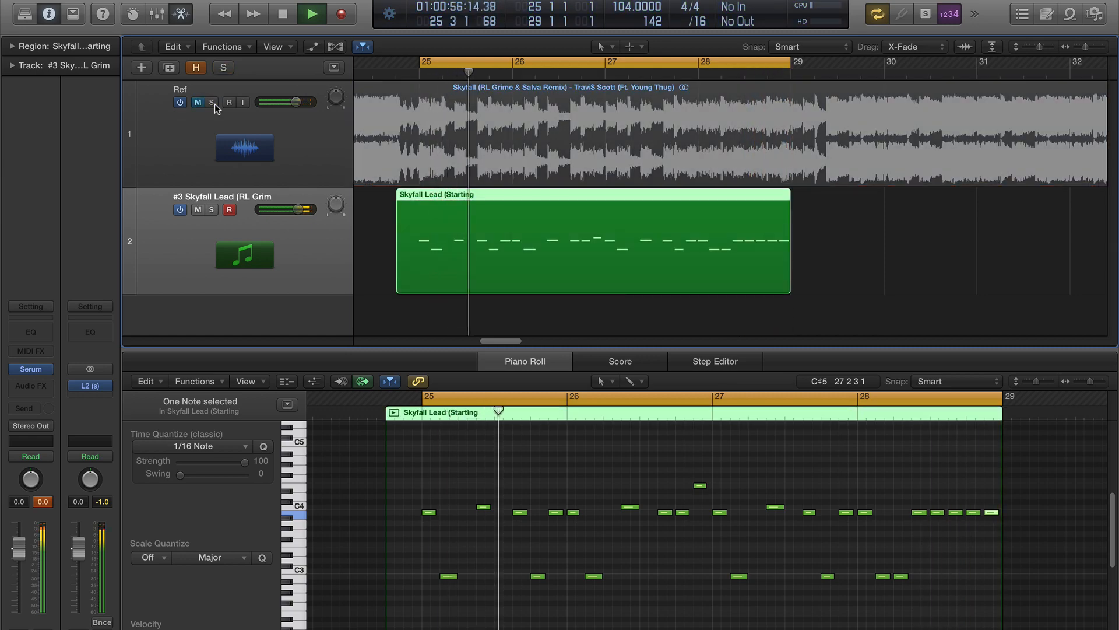
key("space")
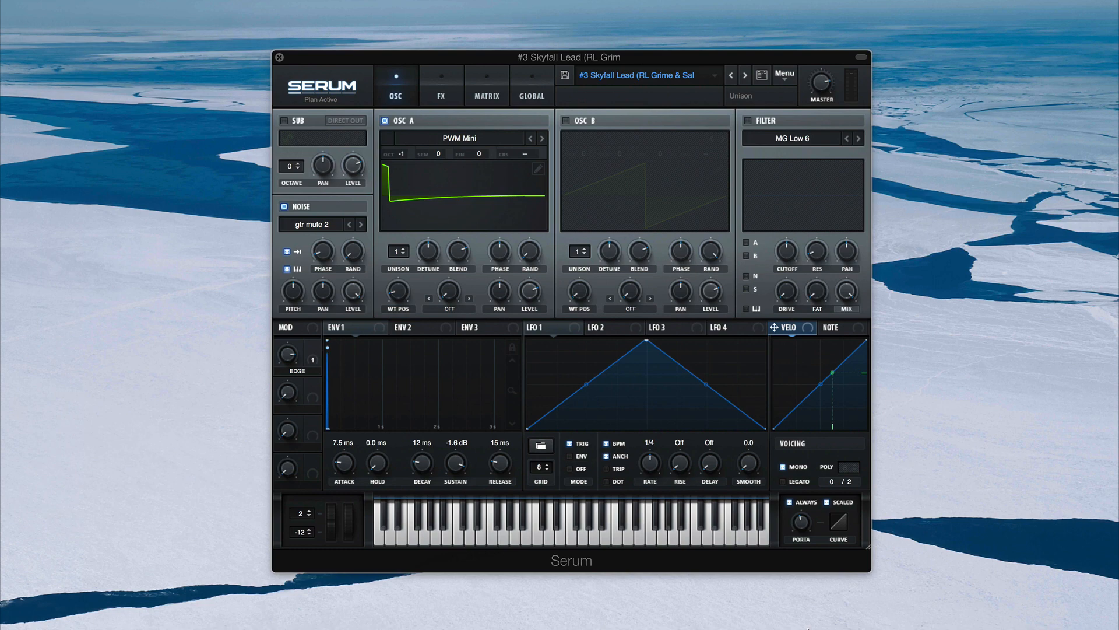
Step: Initialize the preset in Serum and set oscillator A's octave to -1
left_click(778, 85)
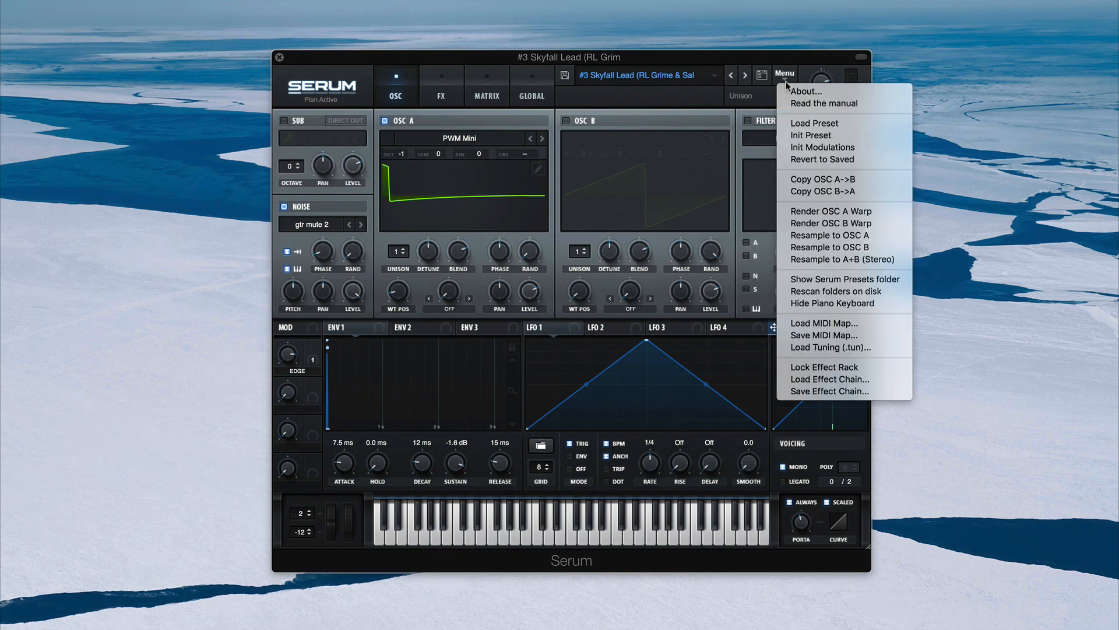
left_click(837, 134)
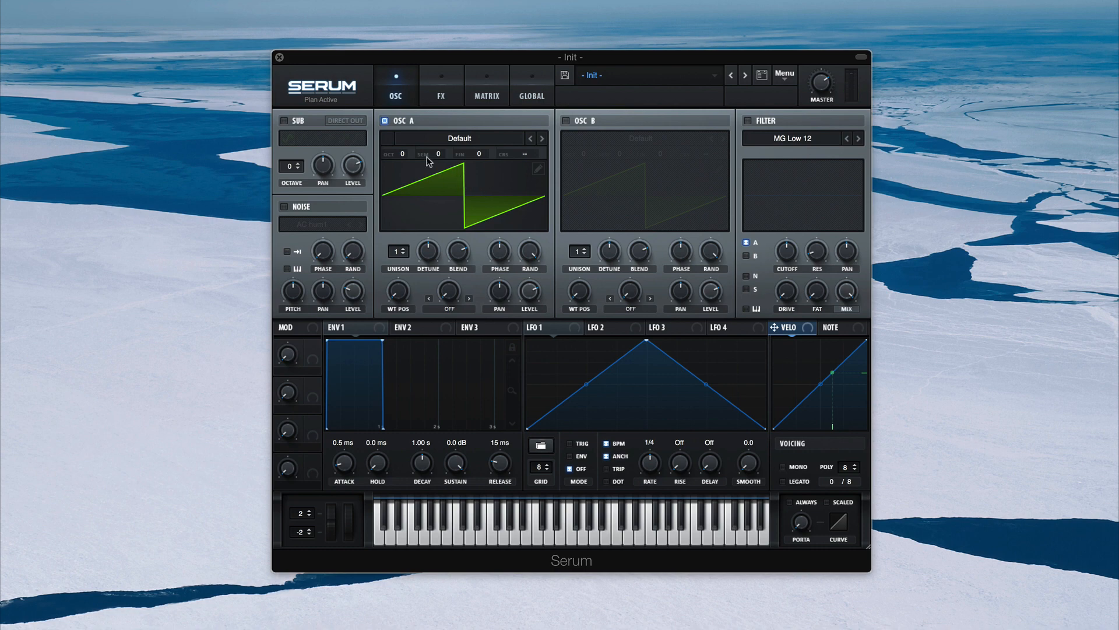
left_click_drag(402, 154, 405, 175)
Step: Set the voicing to Mono with Always and Scaled portamento enabled, and adjust the portamento time
left_click(785, 467)
left_click(791, 502)
left_click(828, 502)
left_click(804, 531)
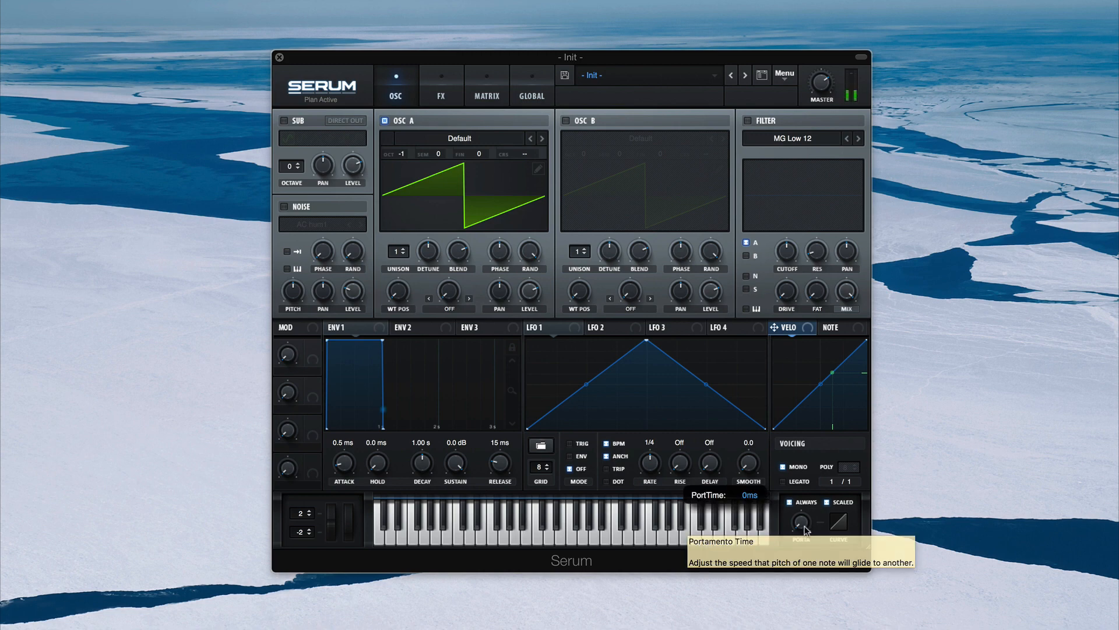
left_click_drag(806, 529, 806, 465)
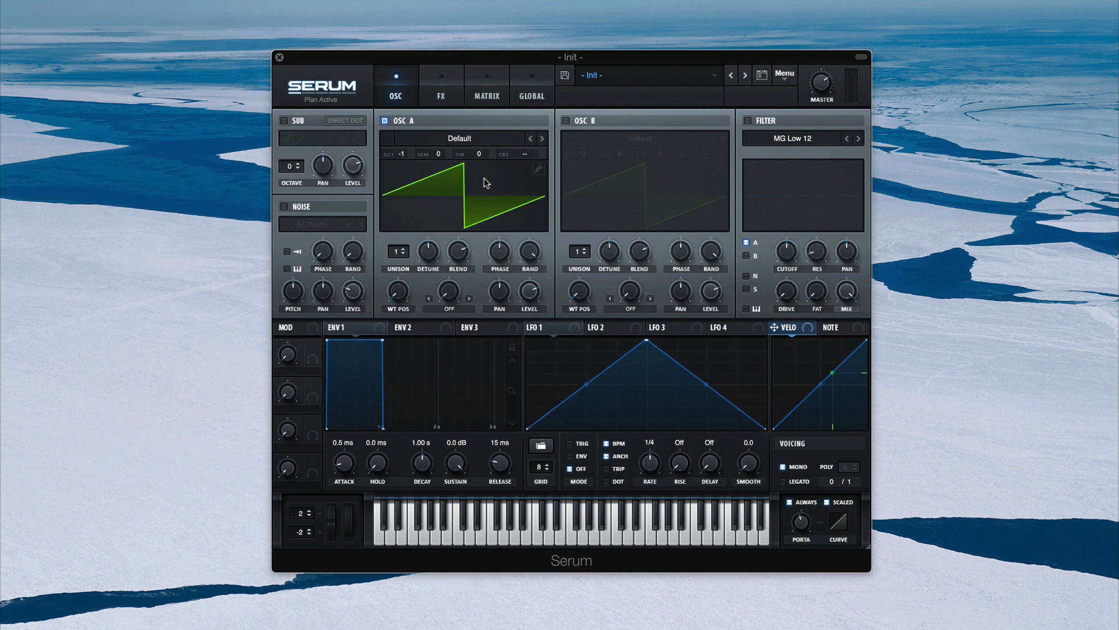
Step: Load the Analog wavetable PWM C64 into oscillator A
left_click(495, 139)
mouse_move(498, 152)
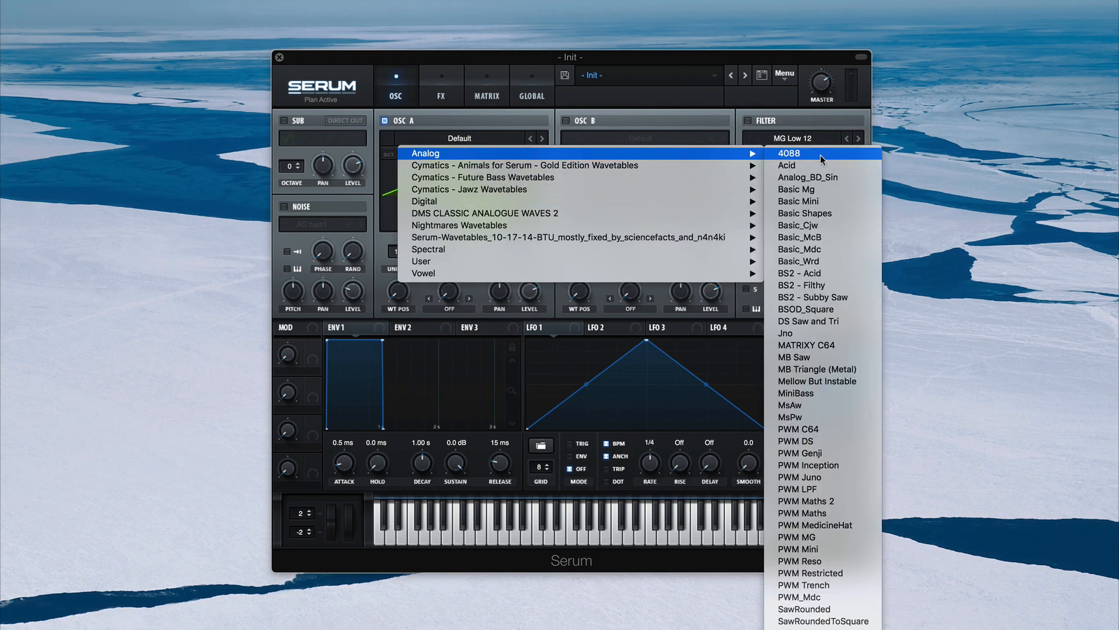
left_click(837, 432)
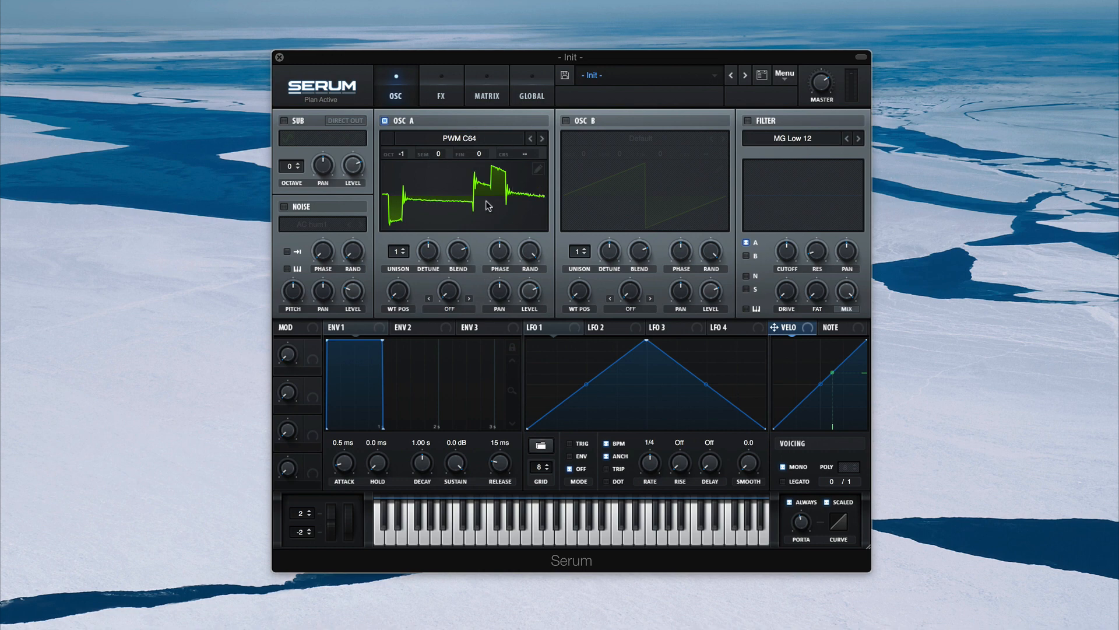
Step: Advance through oscillator A's PWM wavetables to PWM Mini and raise its wavetable position slightly for a wider pulse
left_click(542, 139)
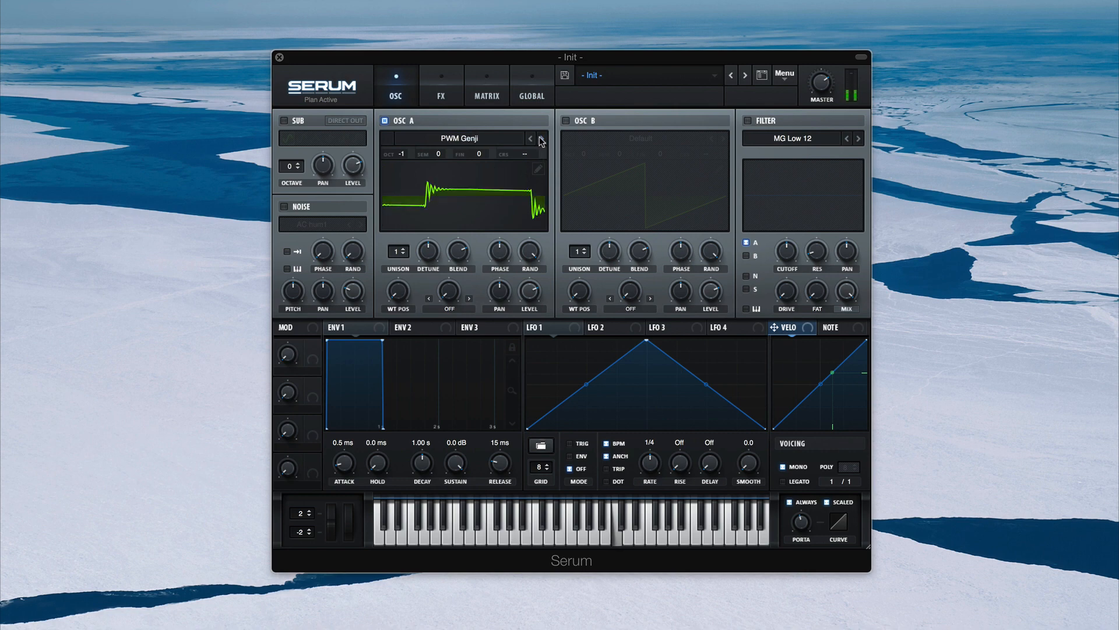
left_click(542, 138)
left_click(541, 139)
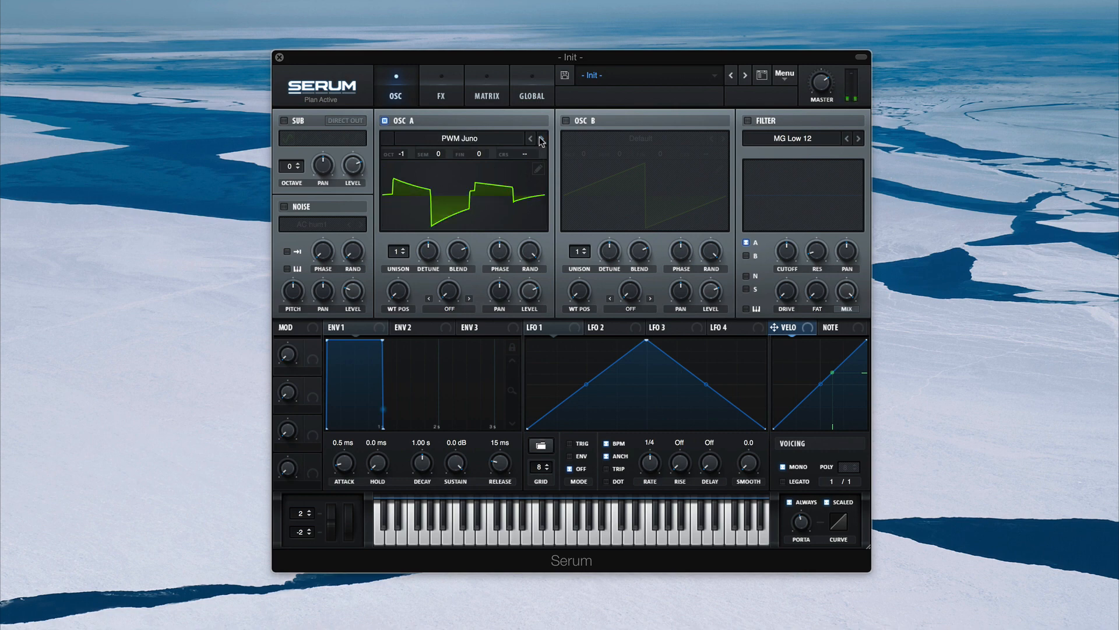
left_click(542, 138)
left_click(541, 139)
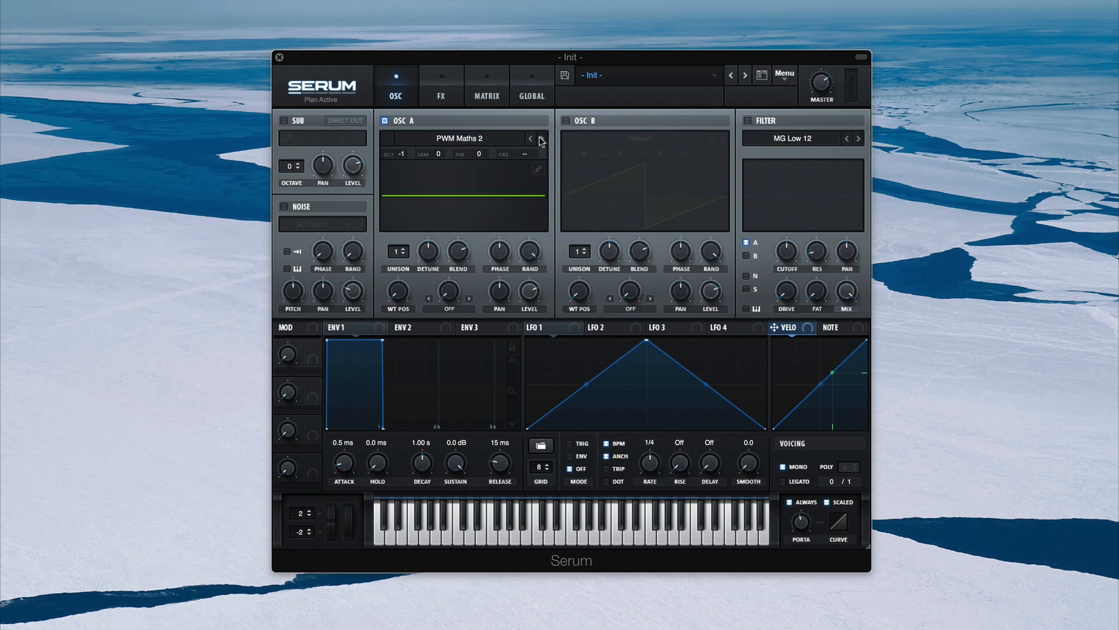
left_click(542, 139)
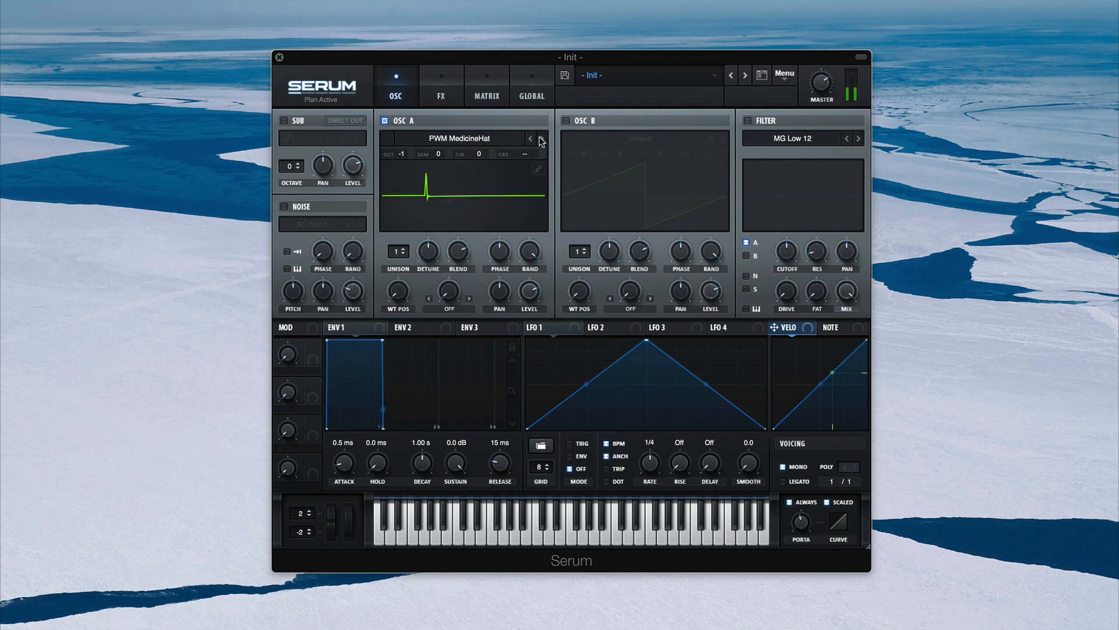
left_click(541, 139)
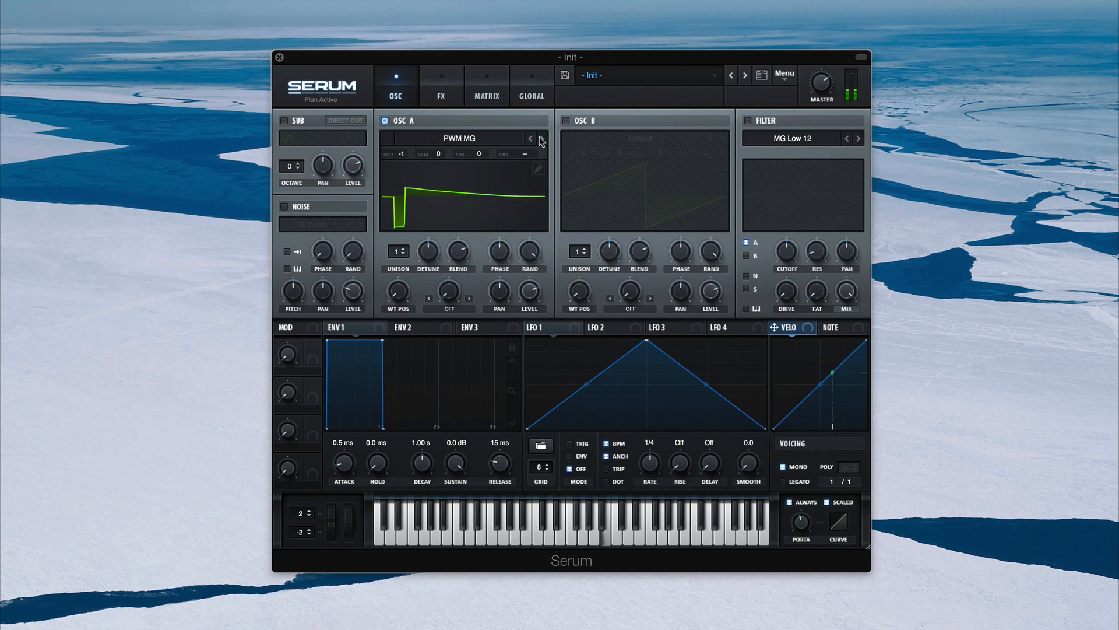
left_click(541, 139)
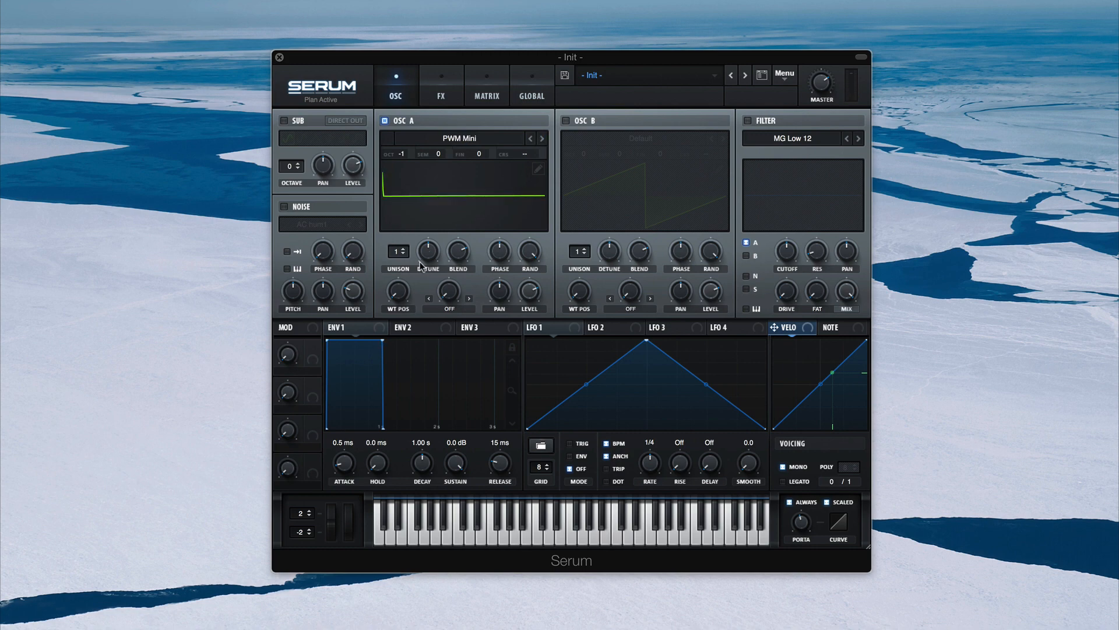
left_click_drag(407, 289, 406, 268)
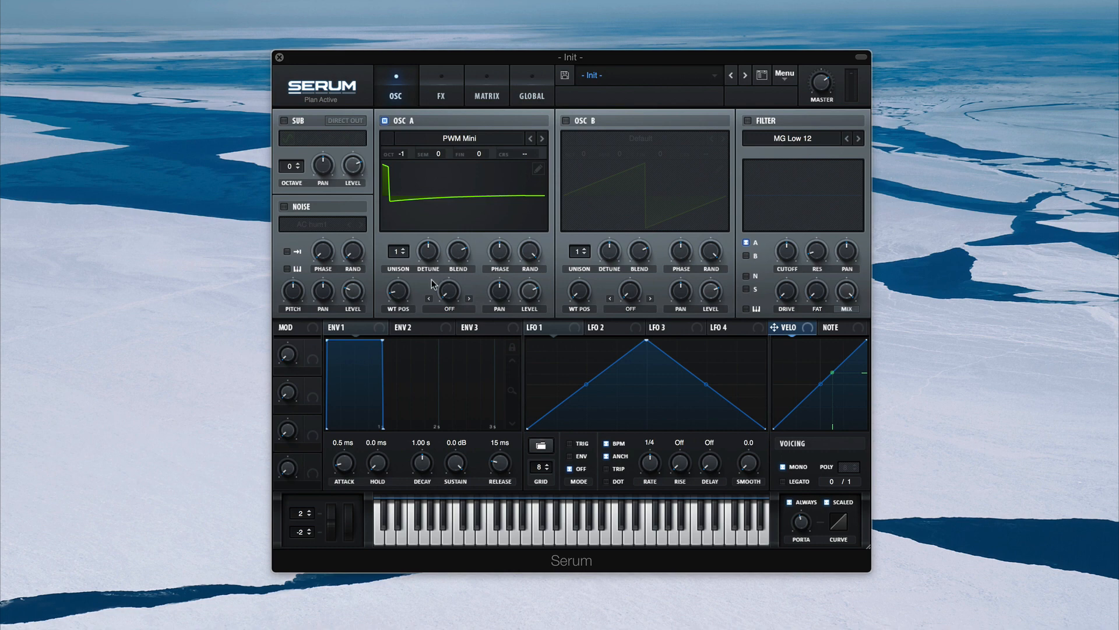
mouse_move(400, 293)
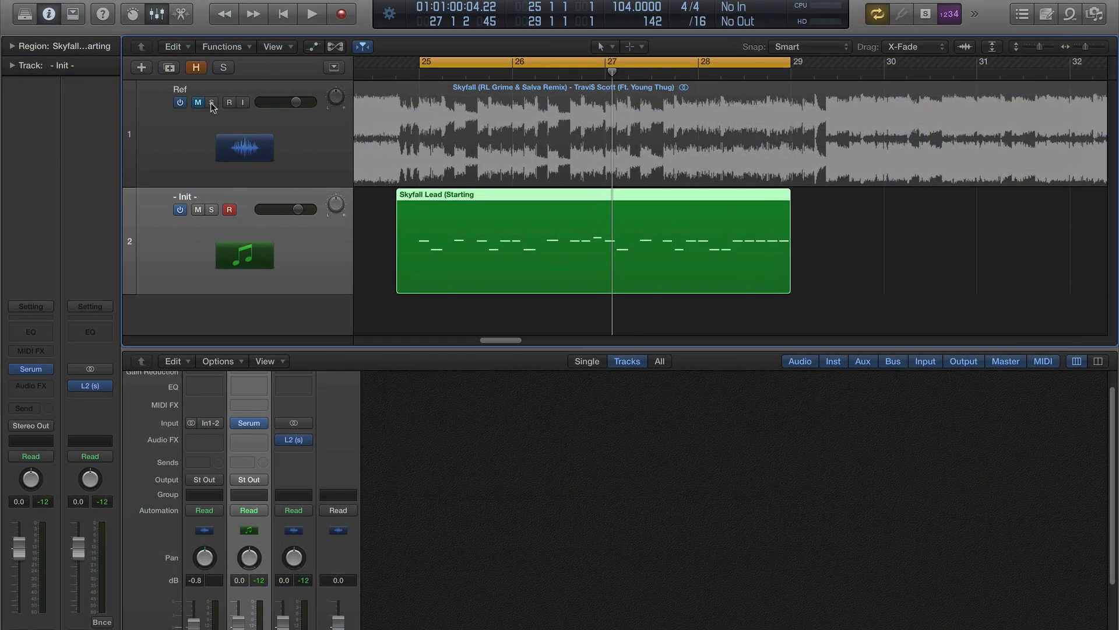
Step: Play the Ref track soloed, and play the synth lead with the reference muted, to compare their sounds
left_click(211, 104)
key("space")
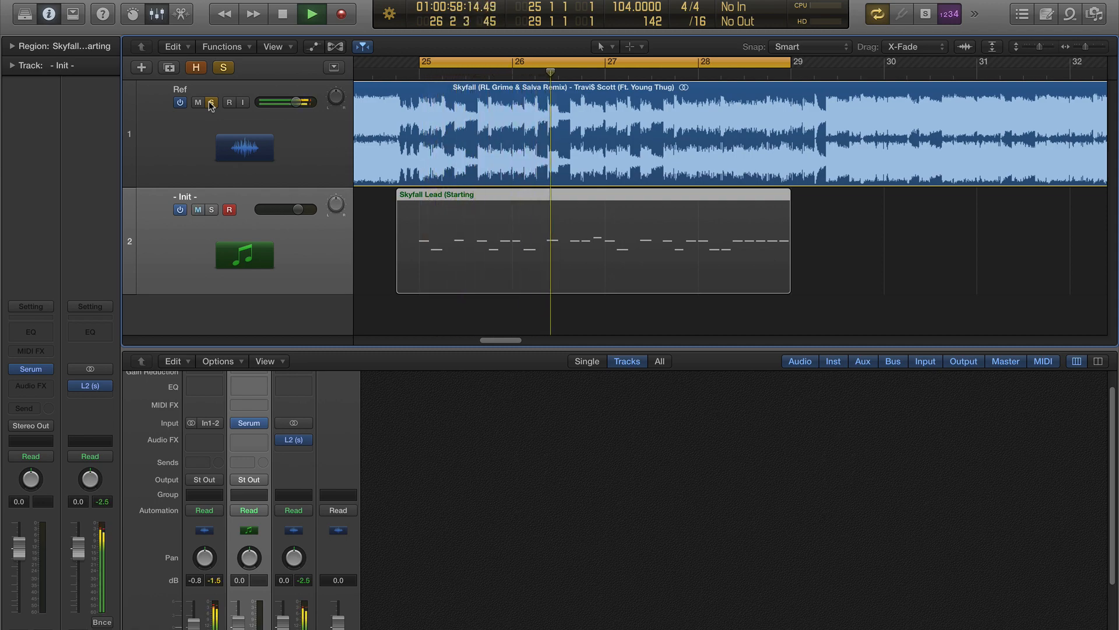
left_click(211, 103)
left_click(197, 102)
key("space")
key("space")
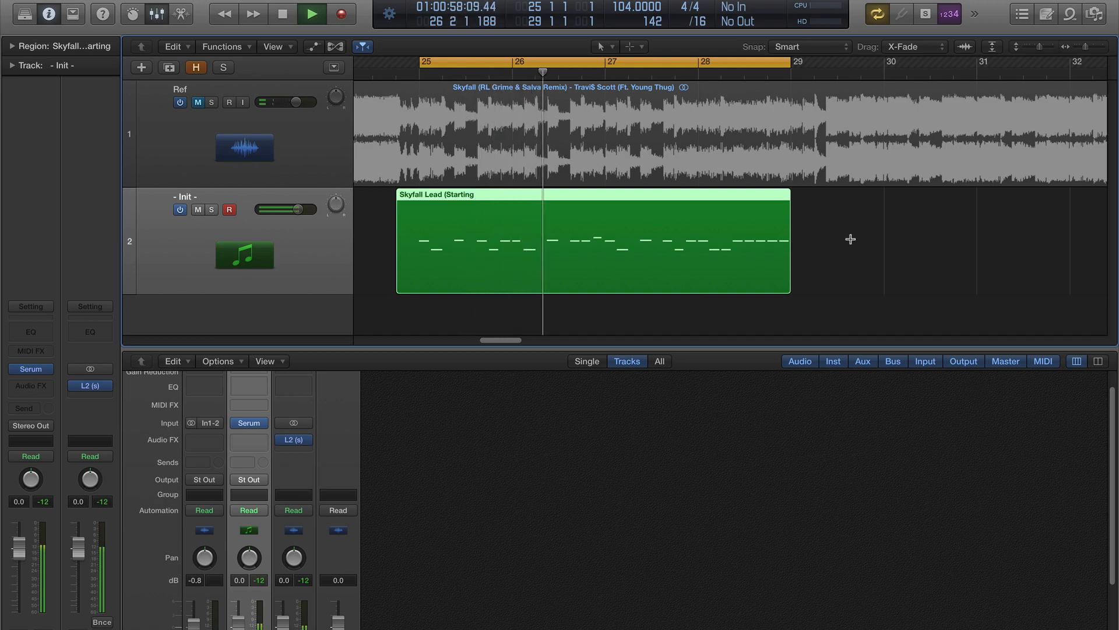
key("space")
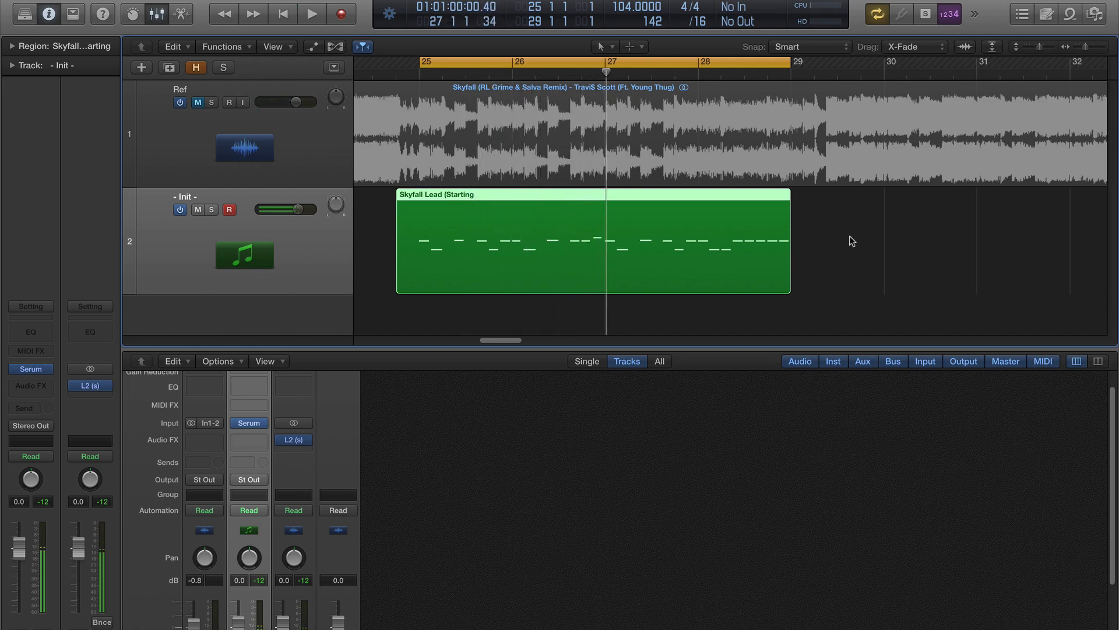
Step: Switch to Serum, enable the Distortion effect and try different drive amounts while the loop plays
key("ctrl+Right")
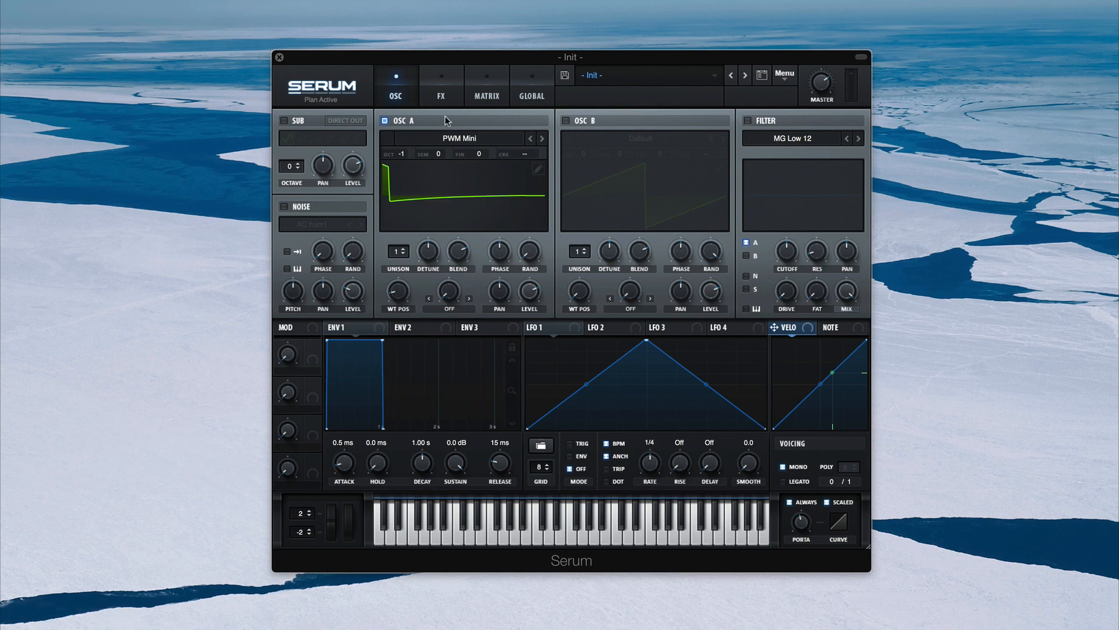
left_click(441, 94)
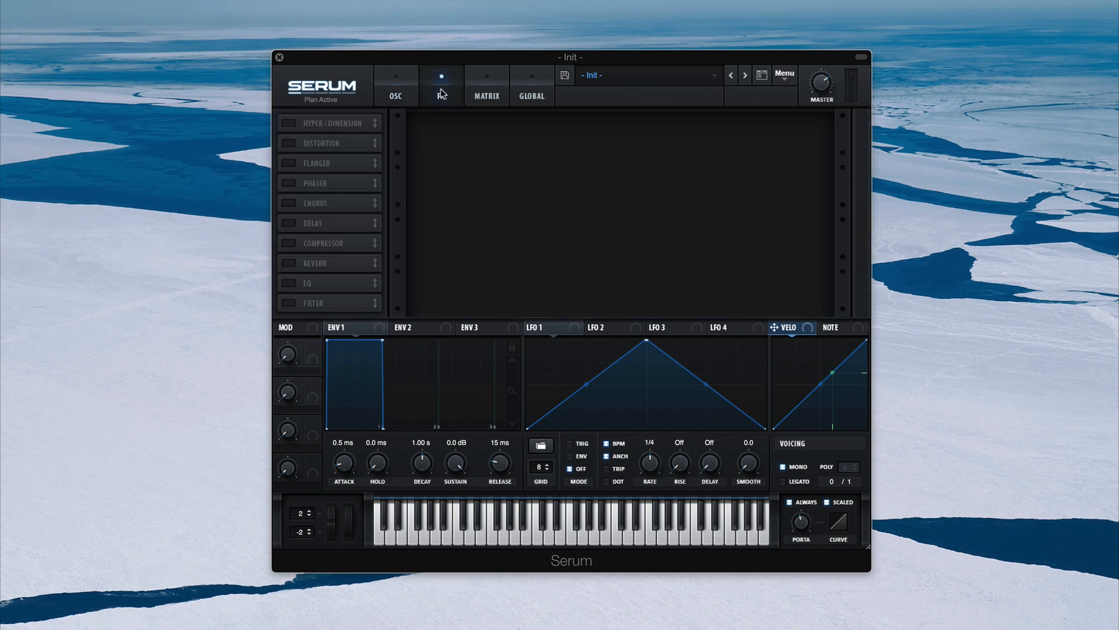
left_click(288, 144)
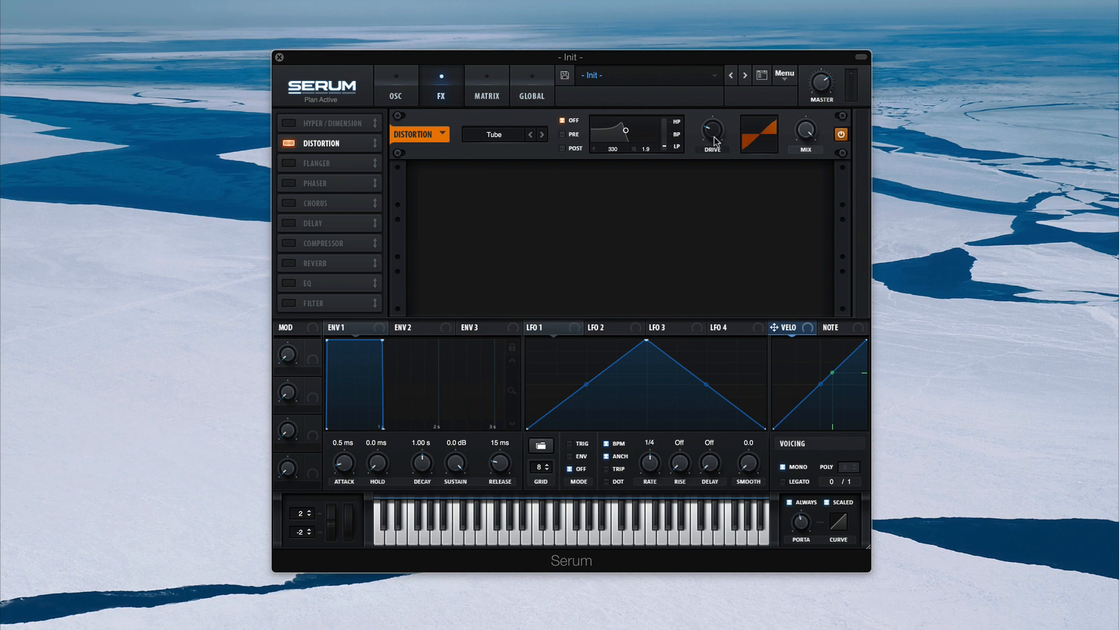
key("space")
left_click_drag(717, 130, 716, 123)
mouse_move(707, 137)
left_mouse_down()
mouse_move(707, 56)
mouse_move(723, 135)
mouse_move(726, 96)
mouse_move(718, 68)
mouse_move(722, 153)
left_mouse_up()
Step: Change the distortion mode from Tube to Diode 2
left_click(542, 135)
left_click(543, 134)
left_click(543, 134)
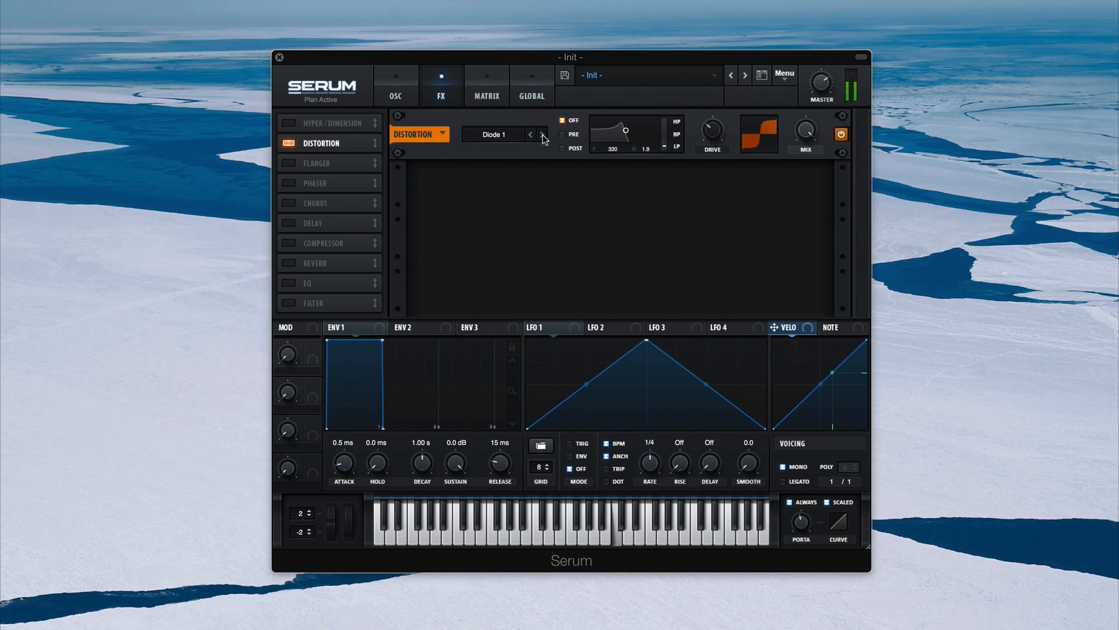
left_click(543, 135)
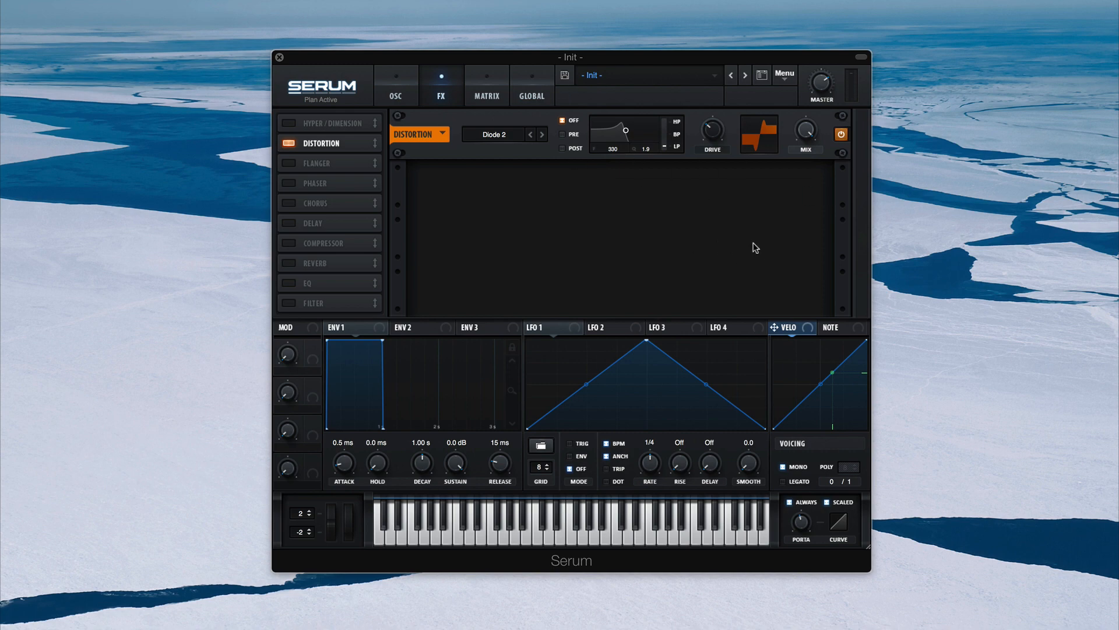
Step: Set the distortion's filter to Pre and assign the first macro to its cutoff frequency
left_click(288, 283)
left_click(288, 283)
left_click(562, 135)
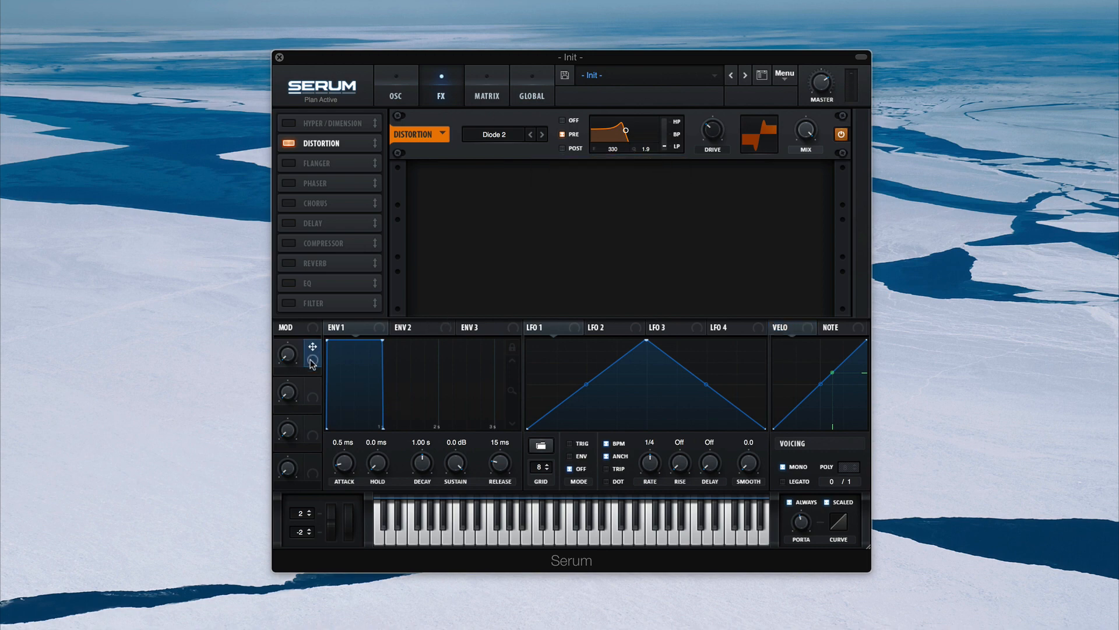
left_click_drag(312, 364, 616, 151)
Step: Name the first macro Edge and set the distortion filter's Q to 0.9
double_click(307, 372)
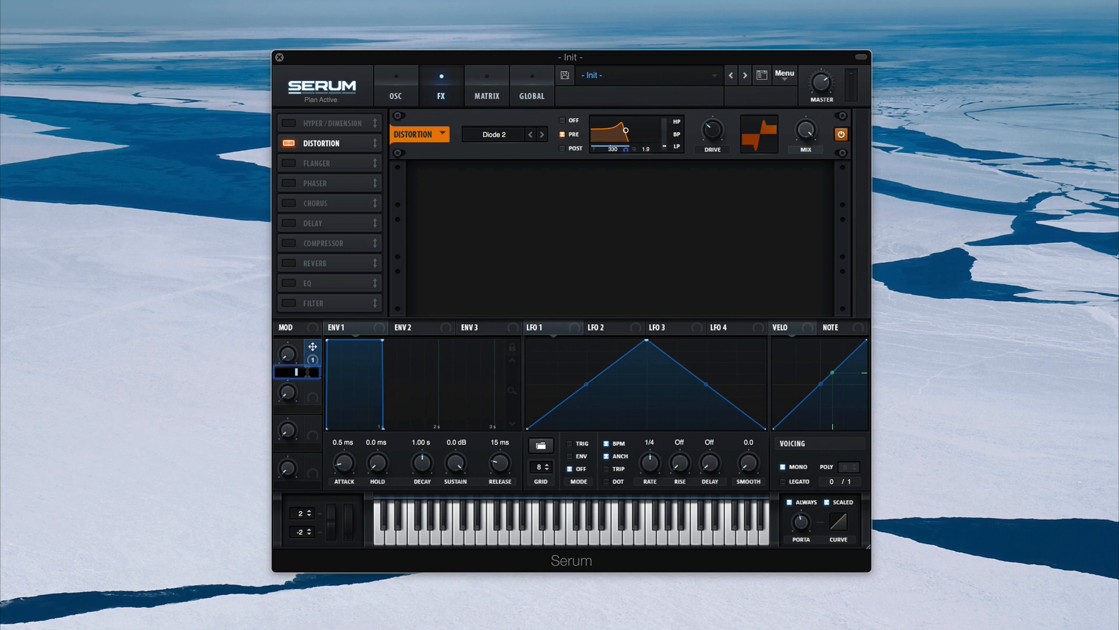
key("Return")
left_click_drag(646, 149, 649, 183)
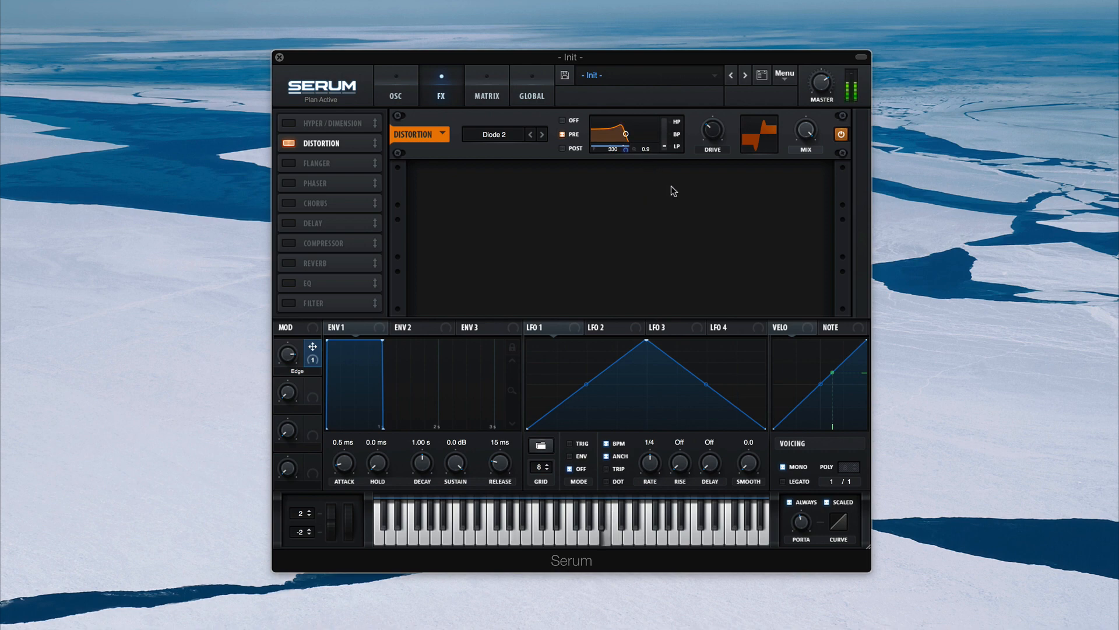
Step: Switch to the Logic project, solo the reference track to hear its lead, and unsolo it to play the synth part
key("ctrl+Left")
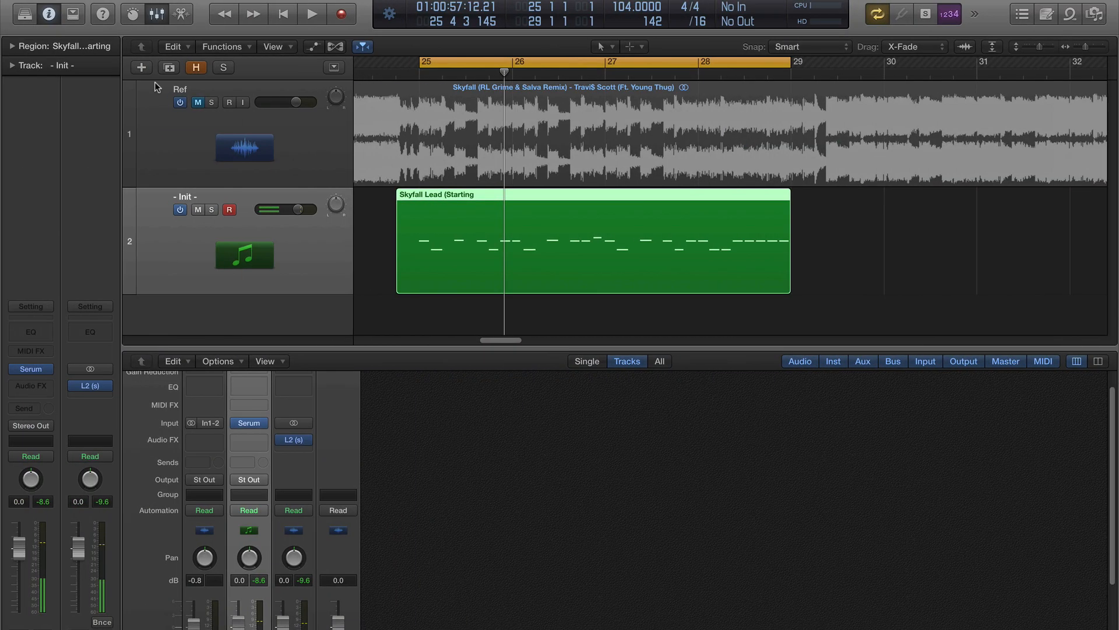
key("space")
left_click(211, 103)
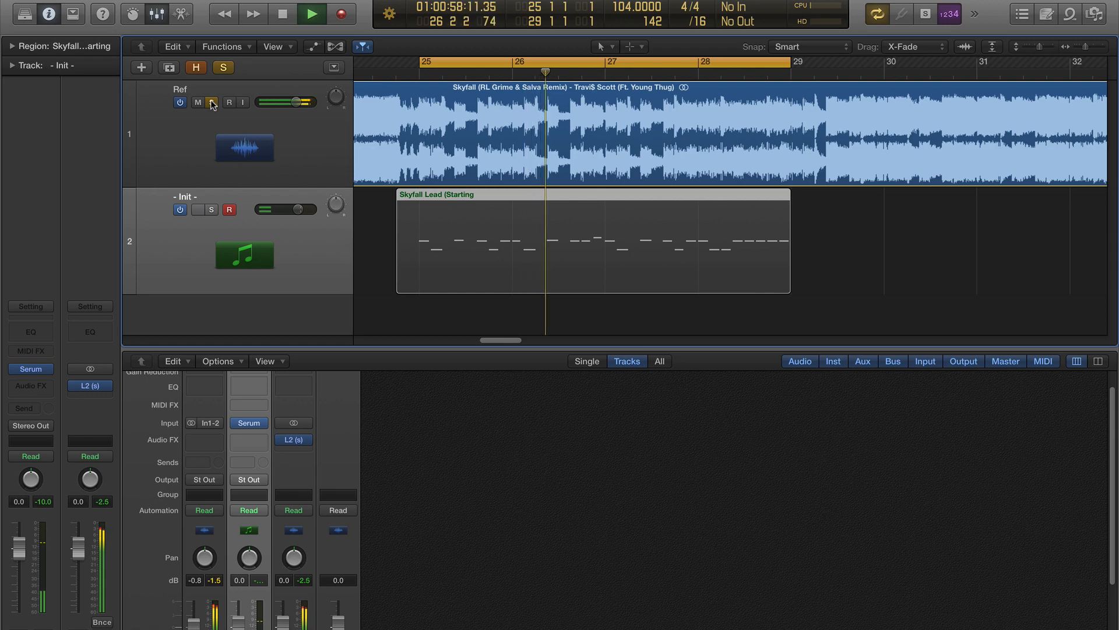
key("space")
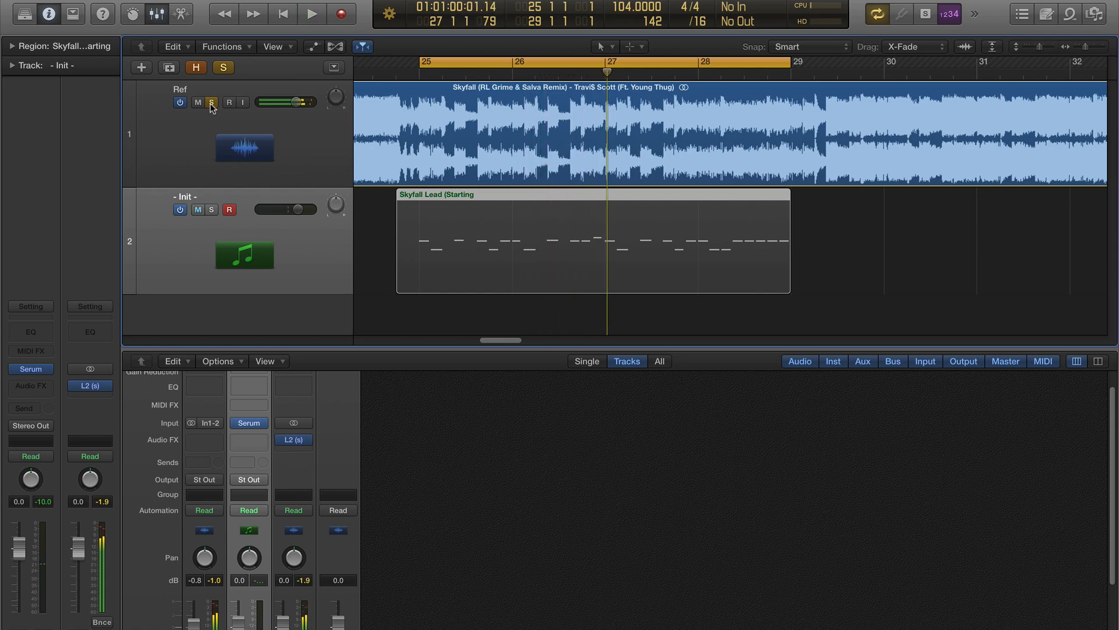
left_click(211, 104)
key("space")
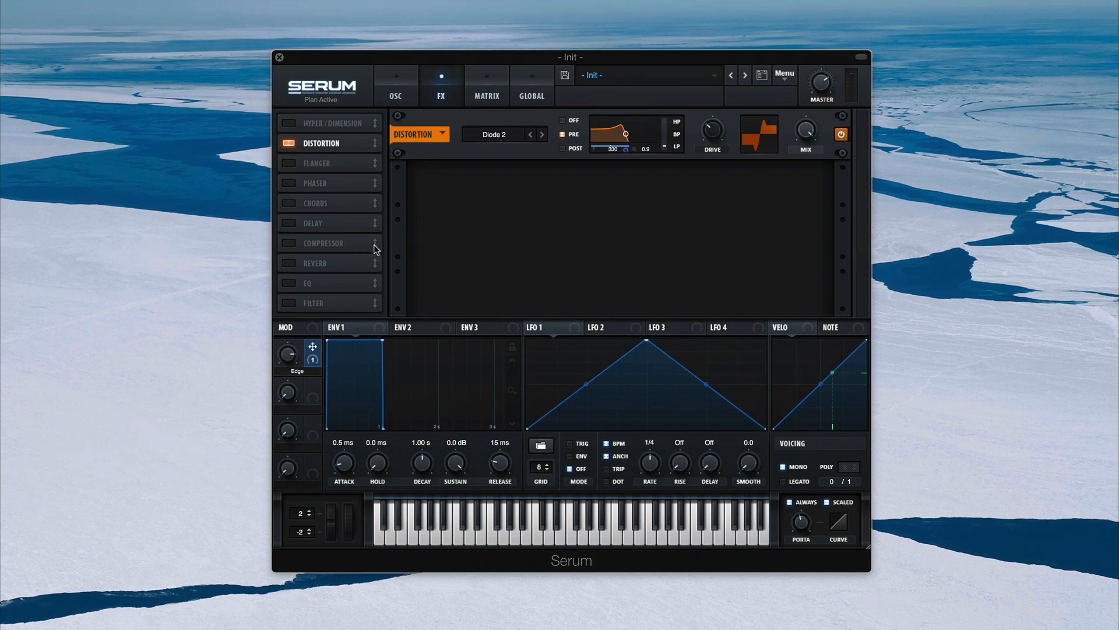
Step: Switch to Serum, enable the Compressor in multiband mode, and adjust its threshold, ratio and individual band levels
left_click(288, 243)
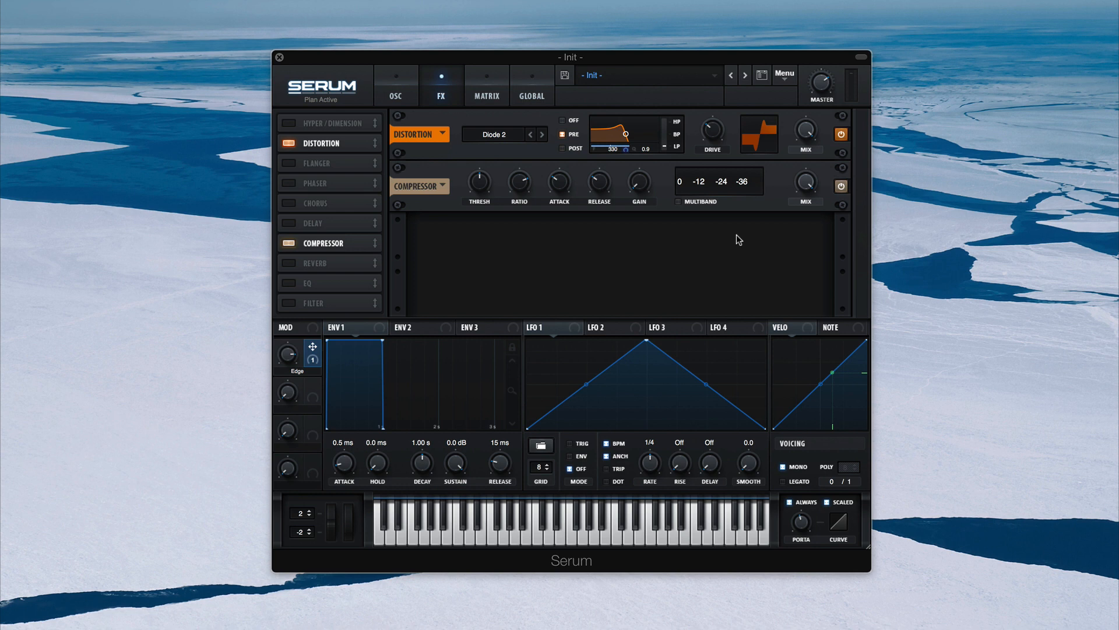
left_click(677, 202)
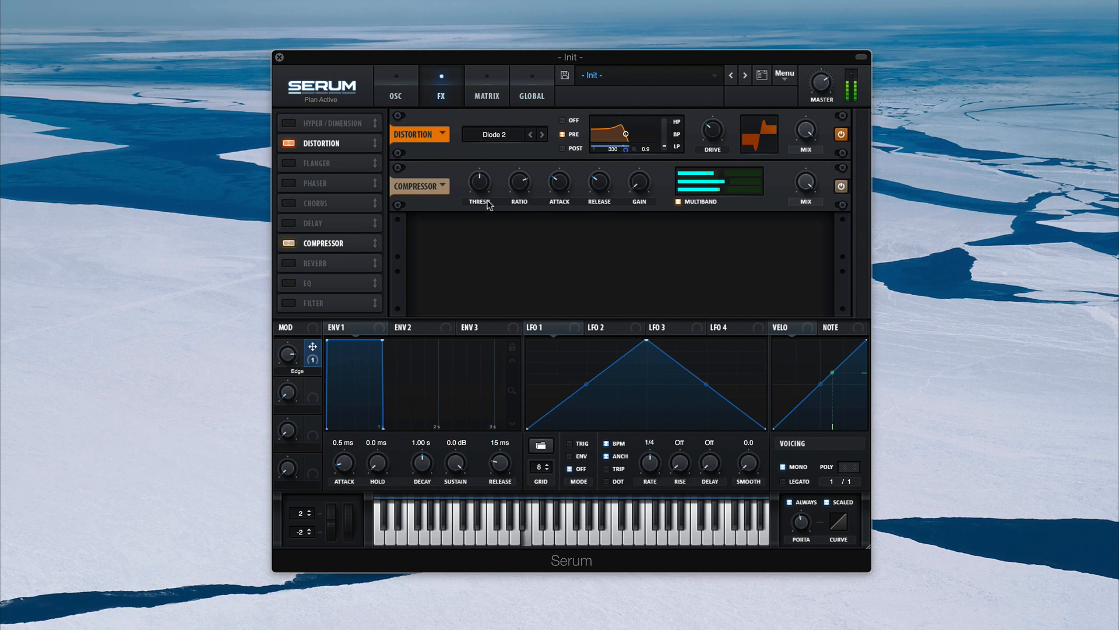
mouse_move(475, 187)
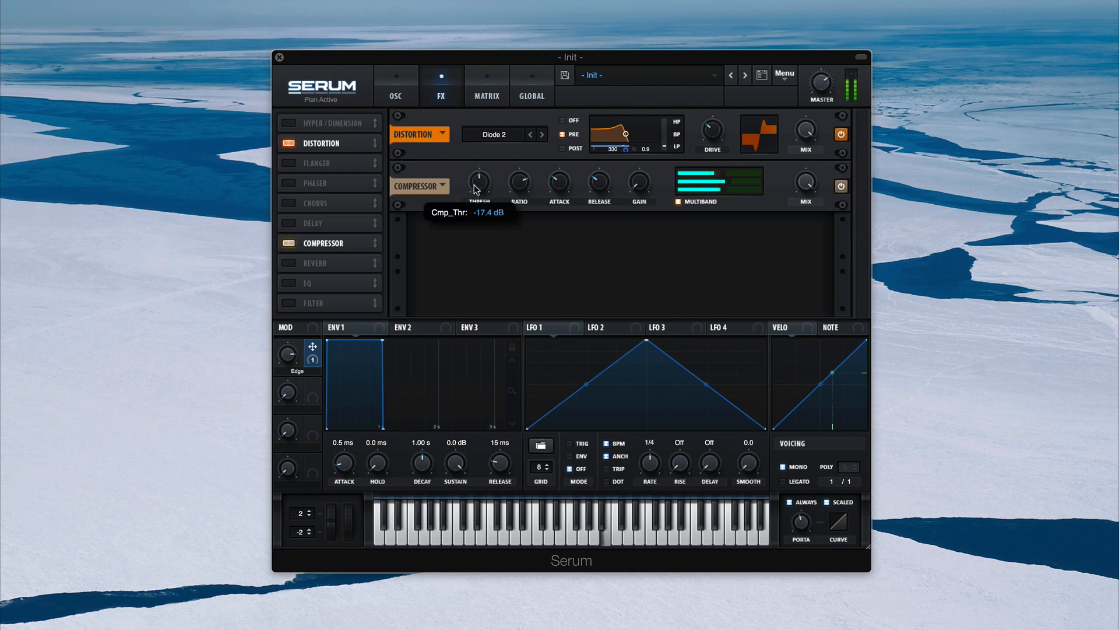
left_click_drag(474, 187, 518, 163)
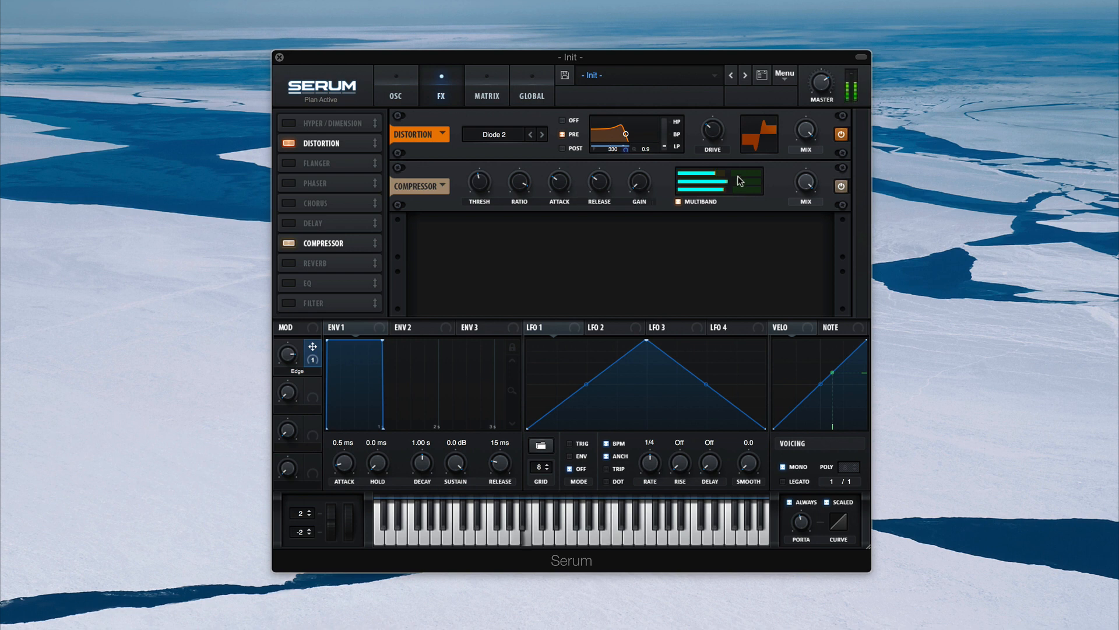
left_click_drag(745, 172, 720, 182)
mouse_move(747, 192)
left_mouse_down()
mouse_move(681, 193)
mouse_move(751, 180)
left_mouse_up()
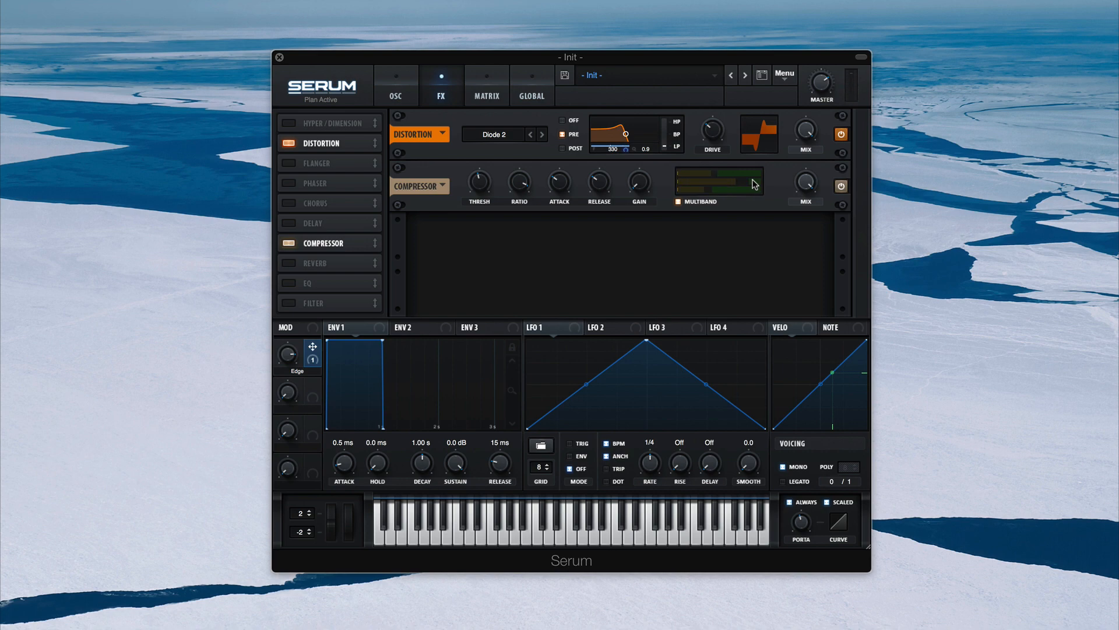
Step: Compare the compressed lead with the soloed reference track in the Logic project, and unsolo the reference
key("ctrl+Left")
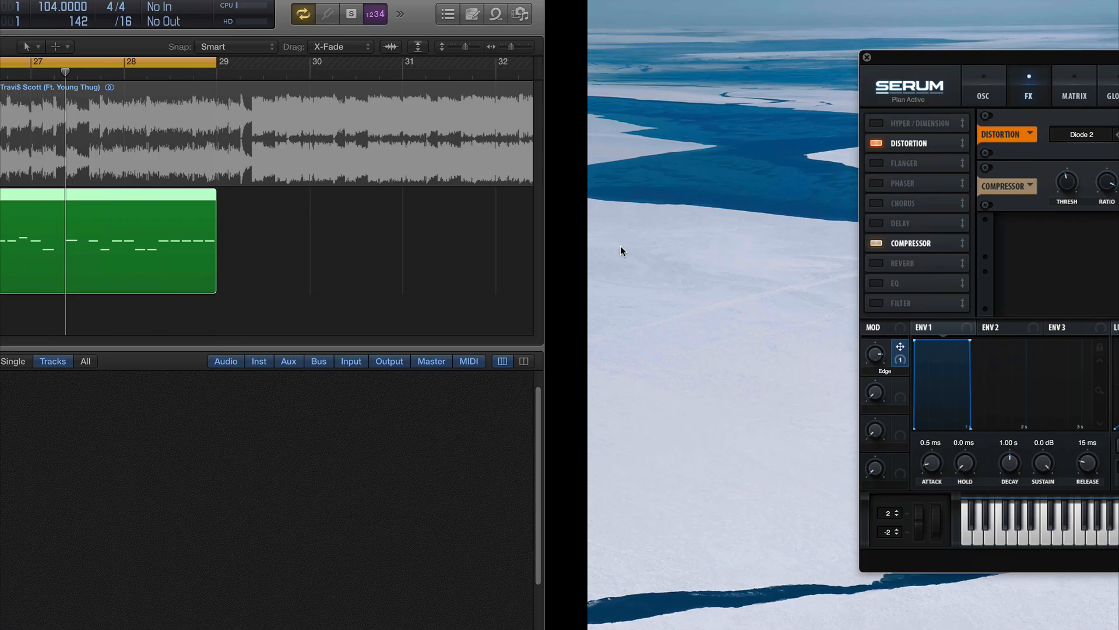
left_click(212, 102)
key("space")
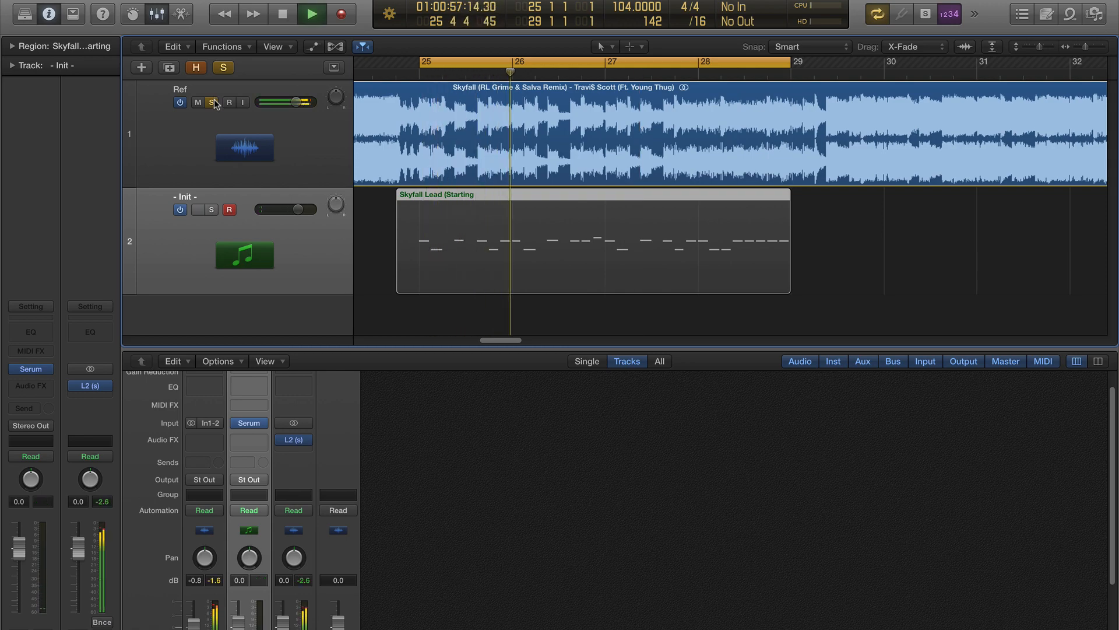
key("space")
left_click(214, 100)
key("space")
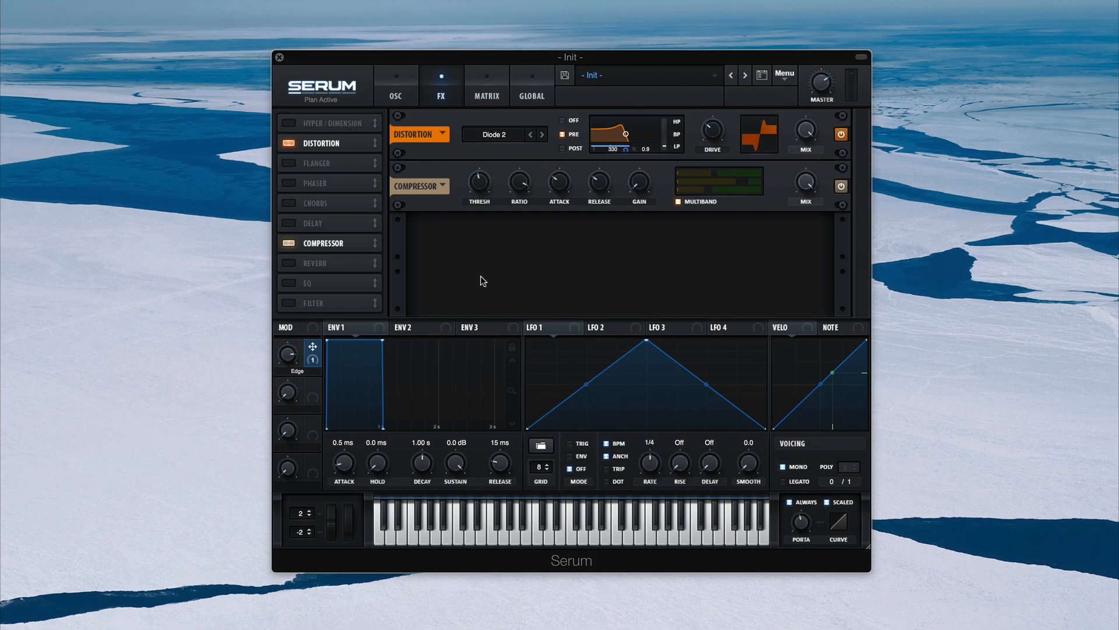
Step: In Serum, enable the Filter effect with the High 24 type, lower its cutoff slightly and raise its drive
left_click(289, 303)
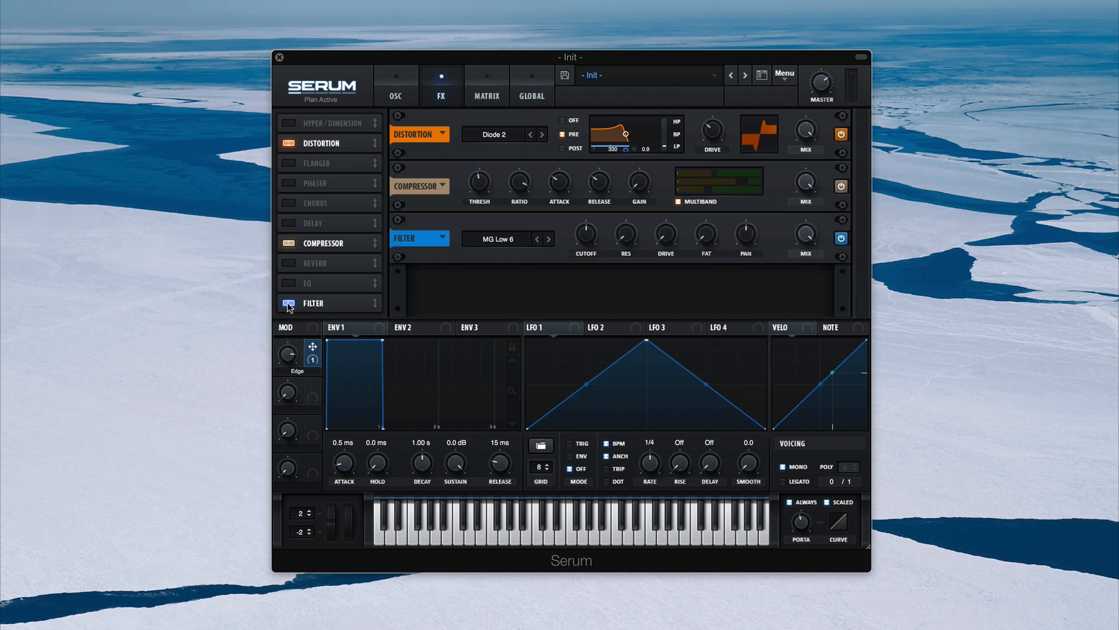
left_click(506, 239)
mouse_move(516, 257)
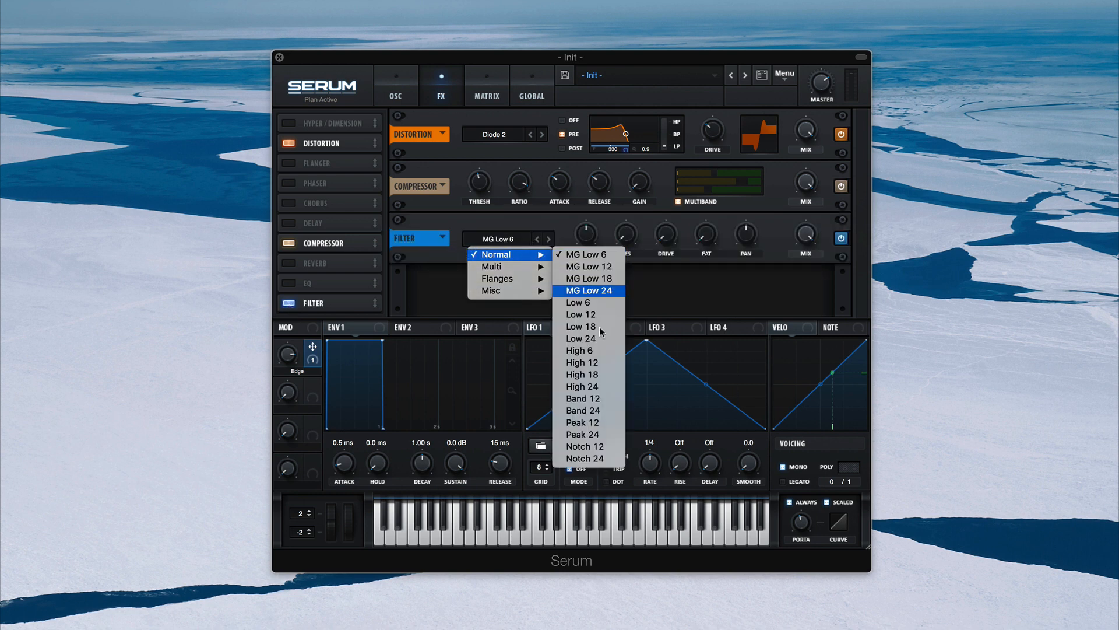
left_click(614, 384)
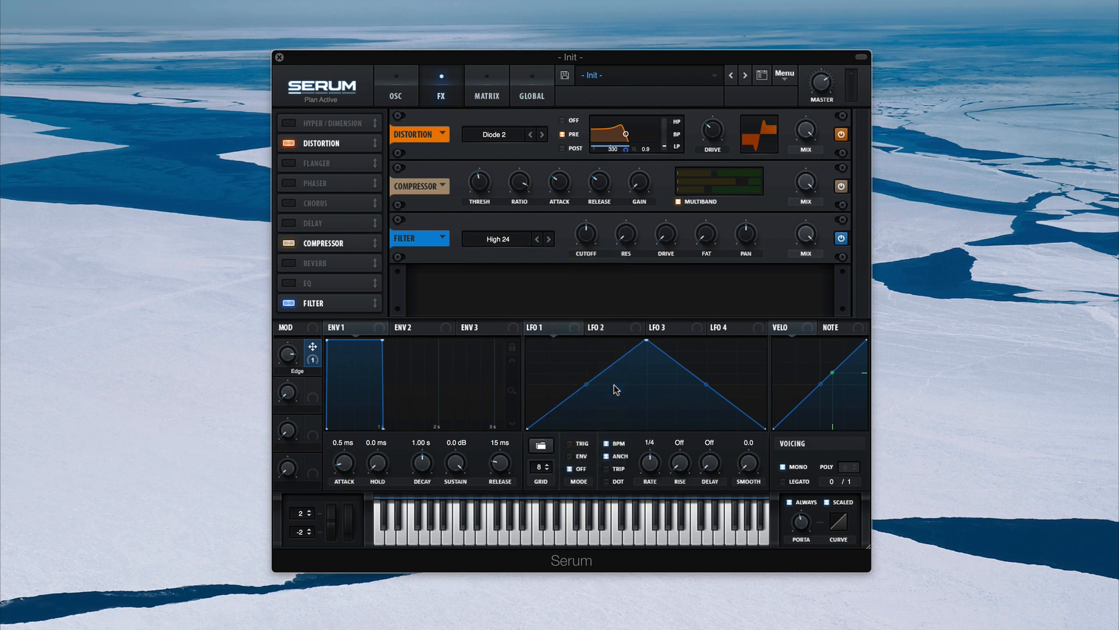
mouse_move(588, 238)
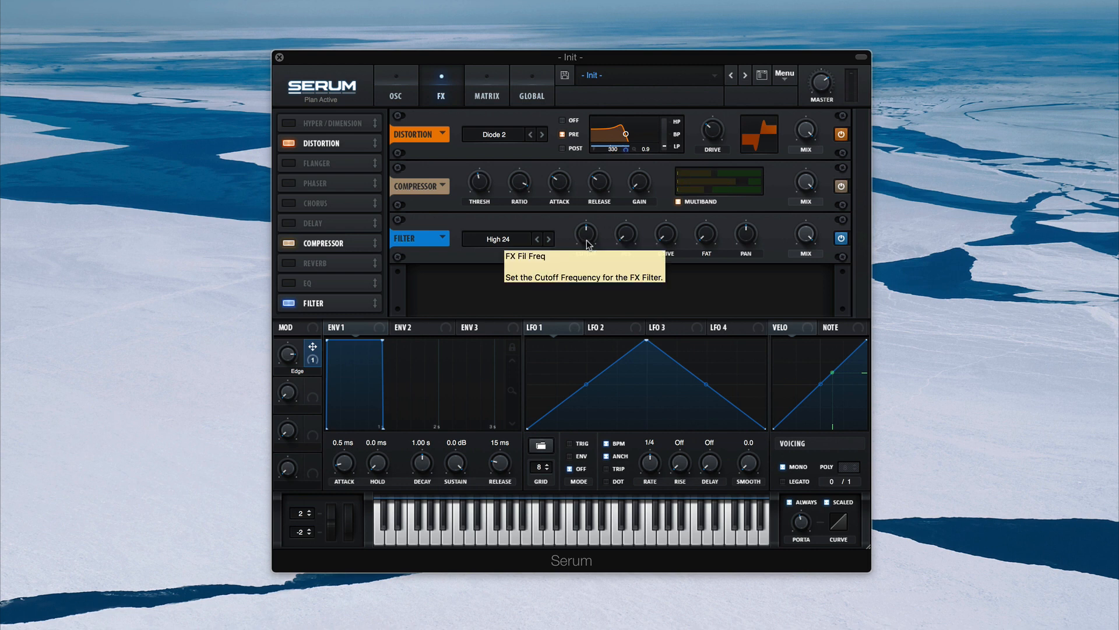
left_click_drag(588, 238, 590, 244)
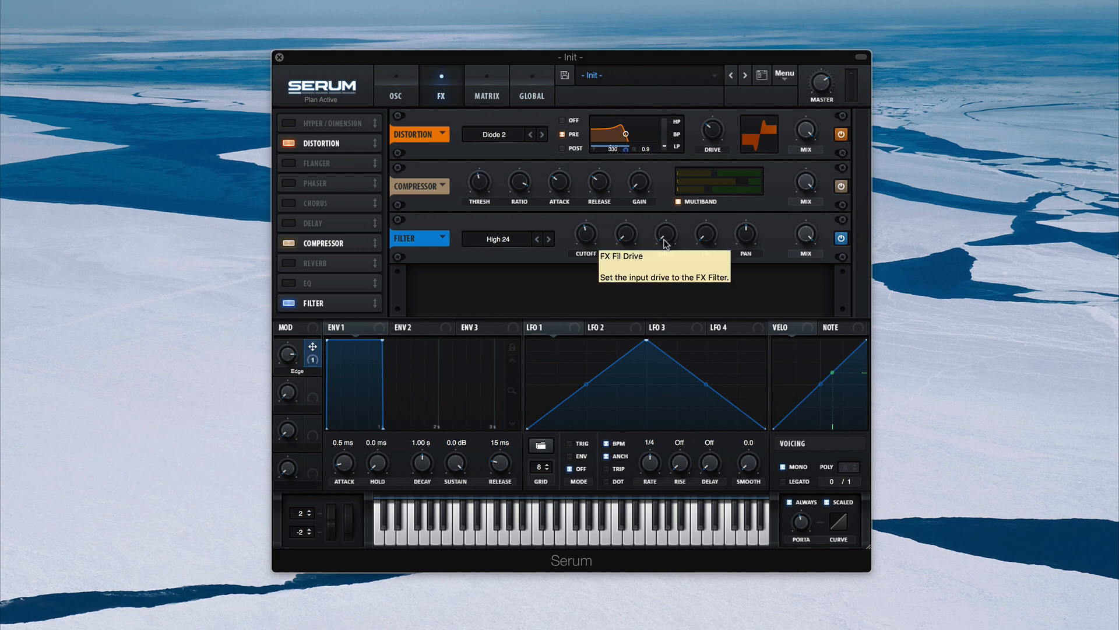
left_click_drag(665, 244, 663, 217)
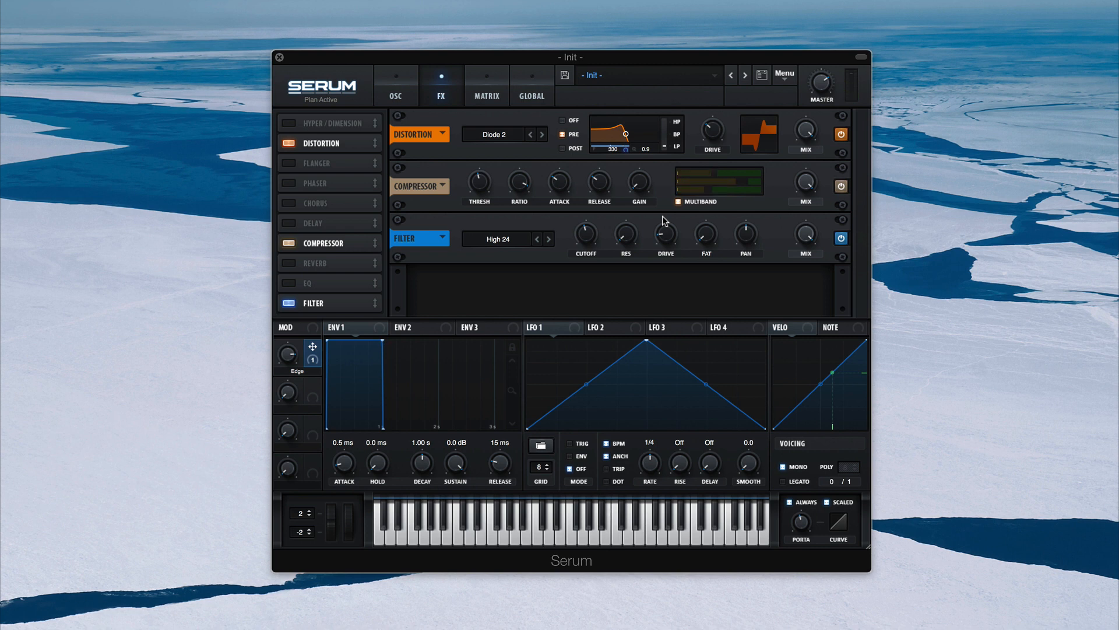
Step: Enable the Reverb effect, move it after the Filter at the end of the effects chain, and raise its mix slightly
left_click(289, 264)
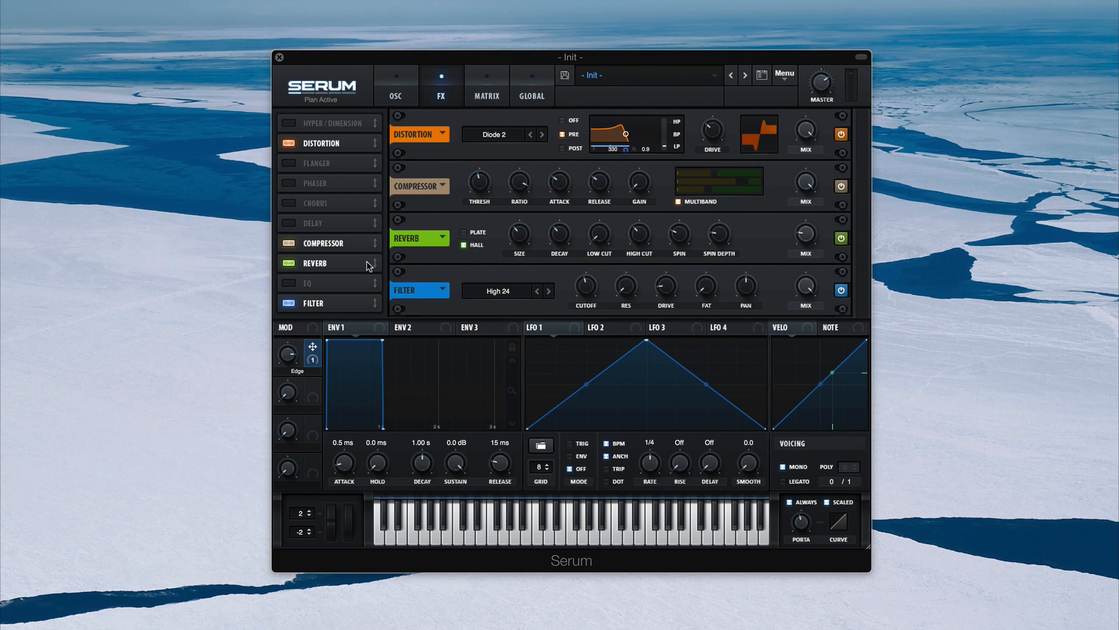
left_click_drag(368, 266, 388, 328)
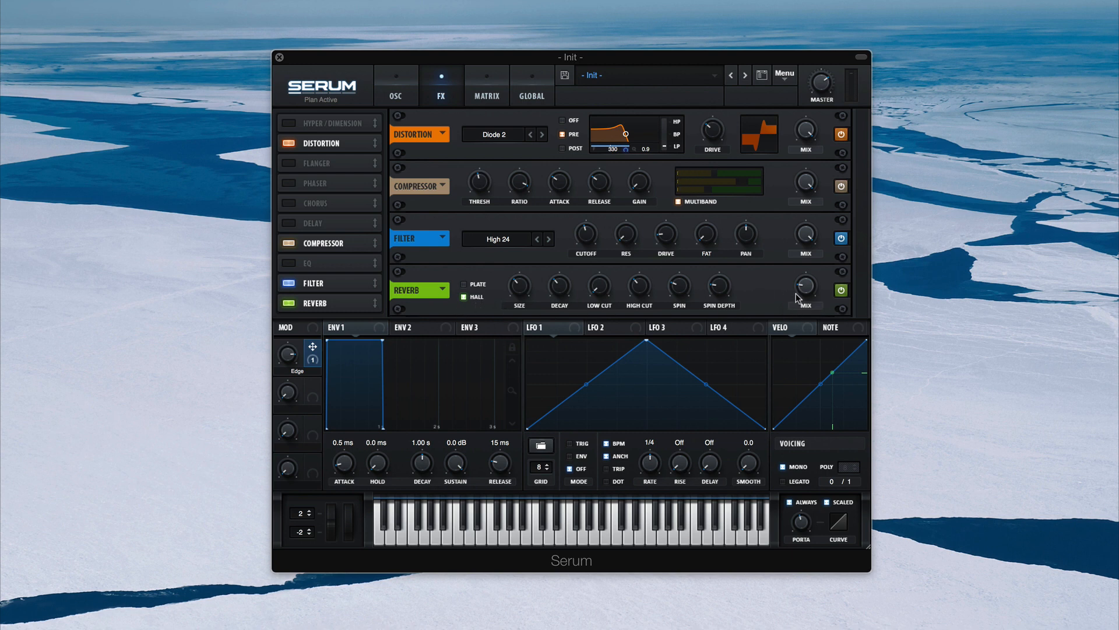
left_click_drag(796, 292, 801, 267)
Step: Raise the reverb's low cut and decay, and fine-tune its high cut and size while the loop plays
left_click_drag(606, 287, 603, 194)
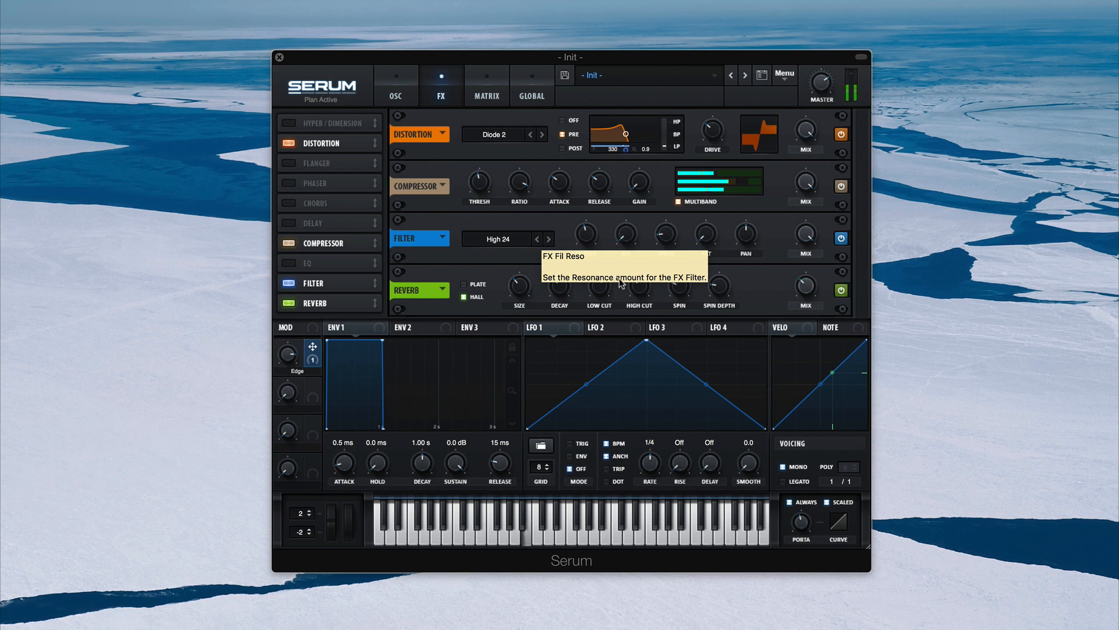
mouse_move(639, 293)
left_mouse_down()
mouse_move(639, 248)
mouse_move(643, 287)
left_mouse_up()
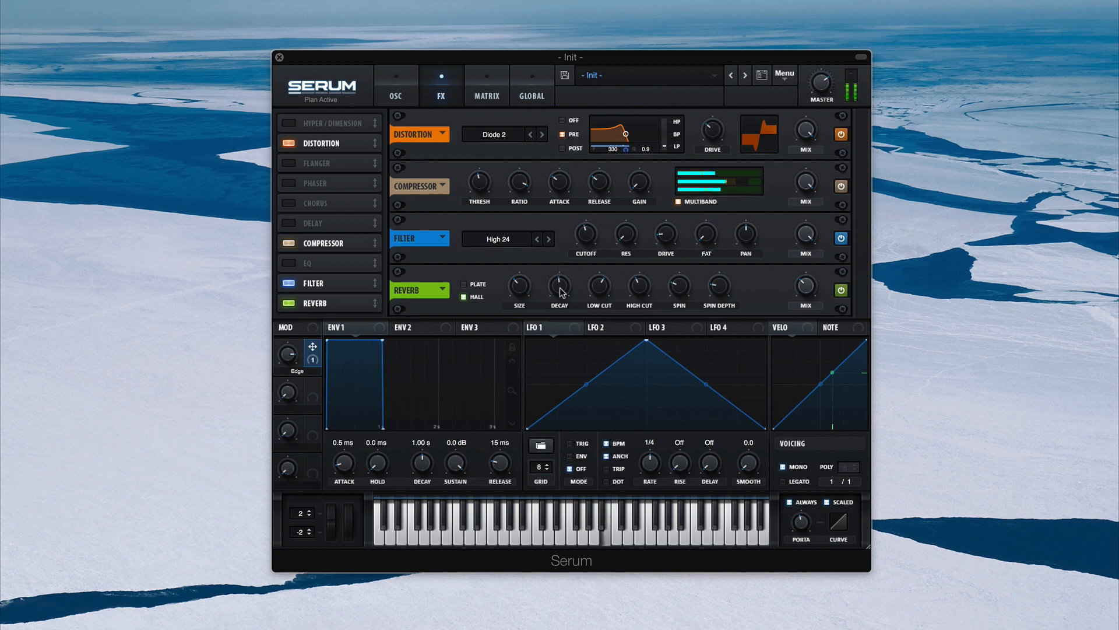
left_click_drag(560, 291, 519, 295)
mouse_move(521, 292)
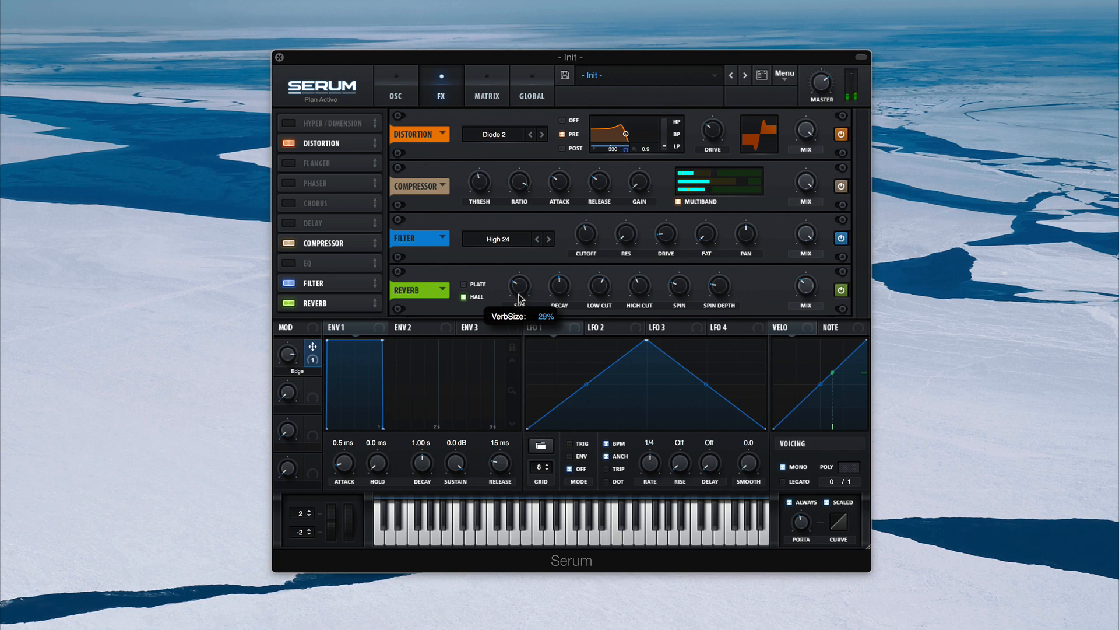
left_click_drag(518, 294, 518, 287)
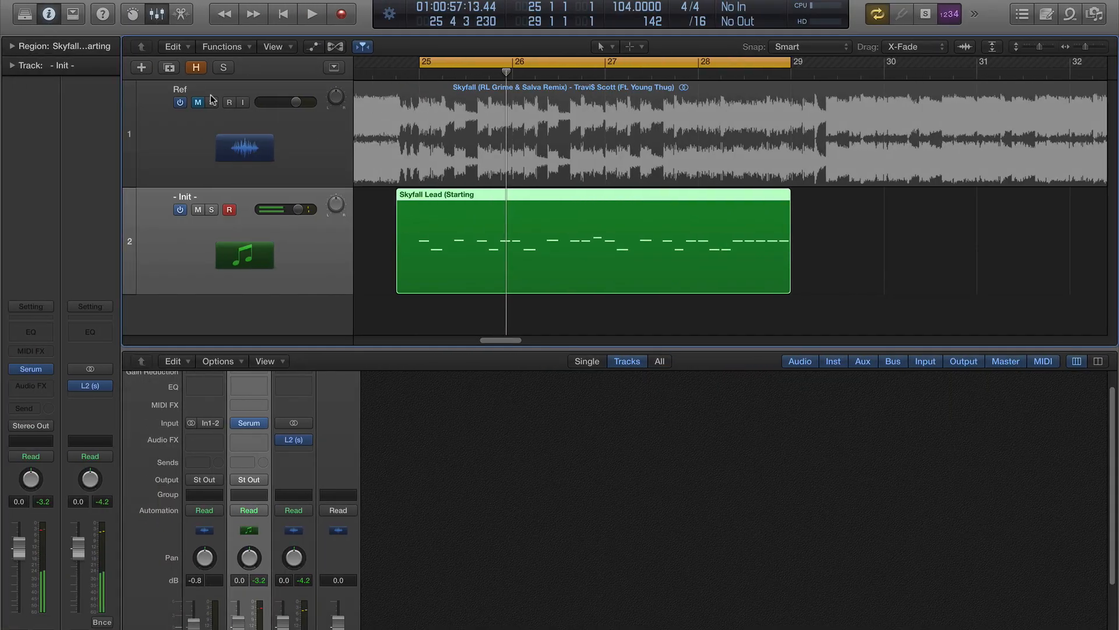
Step: Return to the Logic project and play the reverberated lead against the reference track
left_click(212, 102)
key("space")
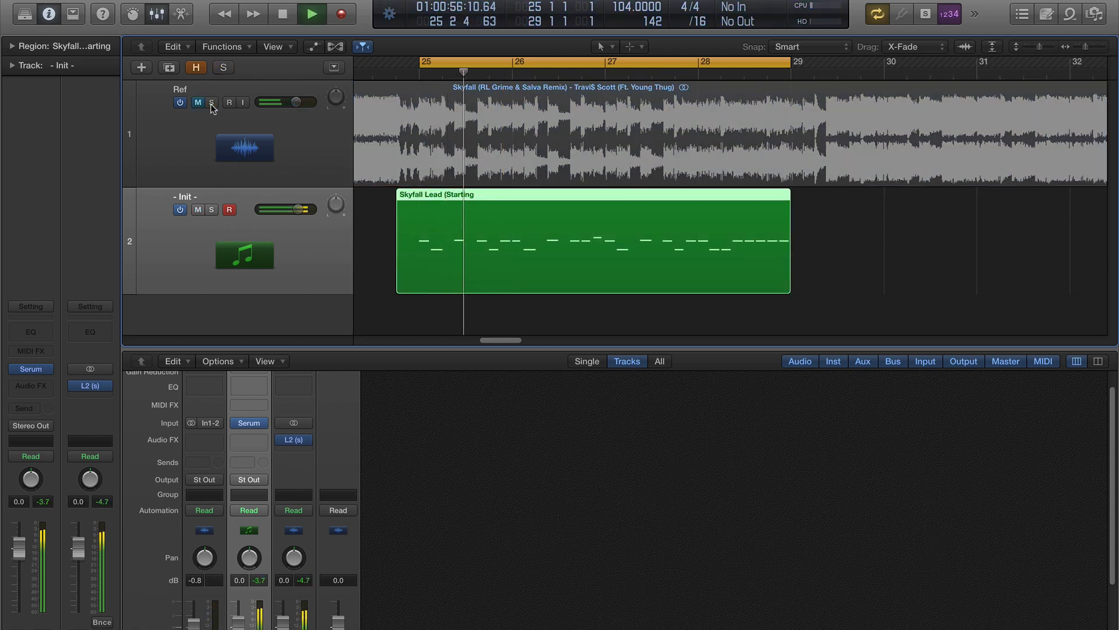
key("space")
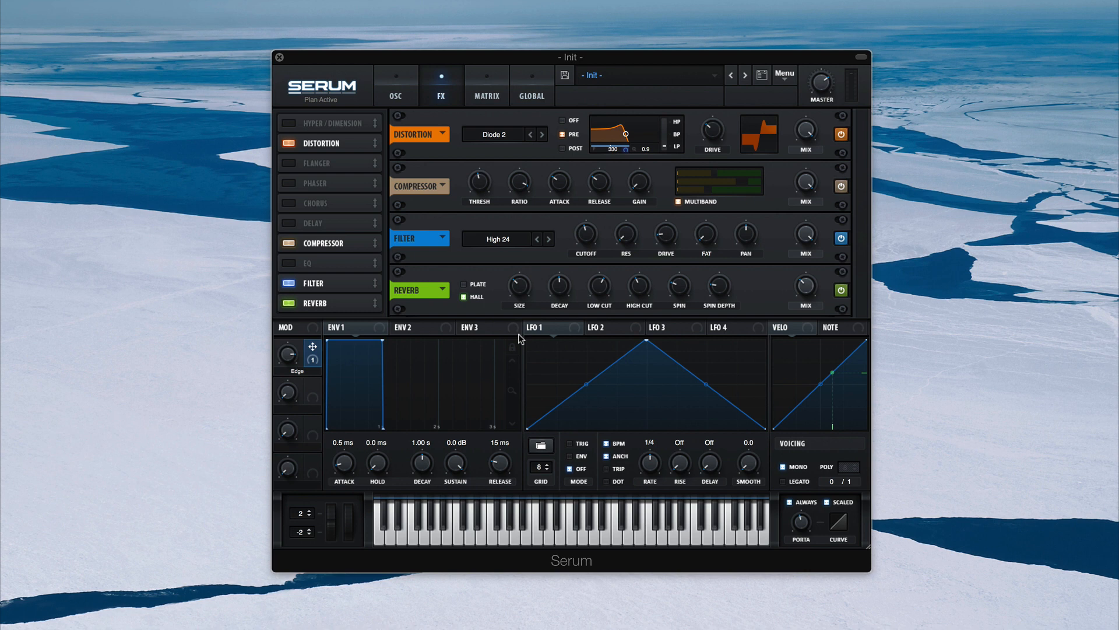
Step: In Serum, enable the EQ effect, boost its low band, switch that band to a peak shape and adjust its frequency
left_click(288, 263)
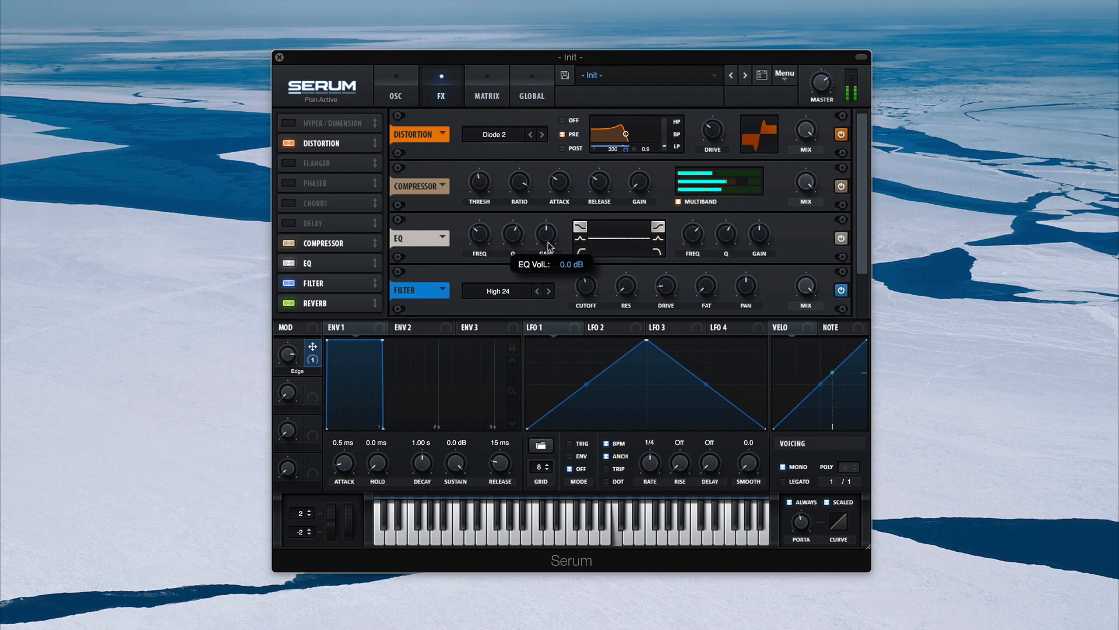
left_click_drag(548, 242, 513, 269)
left_click(579, 238)
left_click_drag(479, 232, 480, 221)
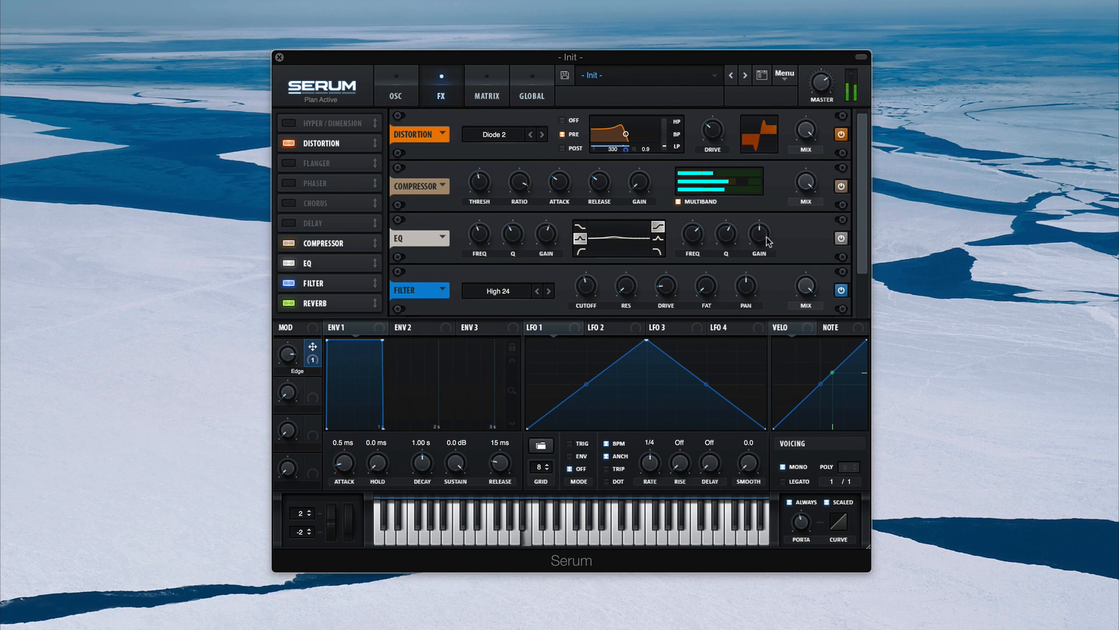
Step: Boost the EQ's high band, change it to a peak shape and raise its frequency
mouse_move(768, 242)
left_click_drag(768, 241, 769, 236)
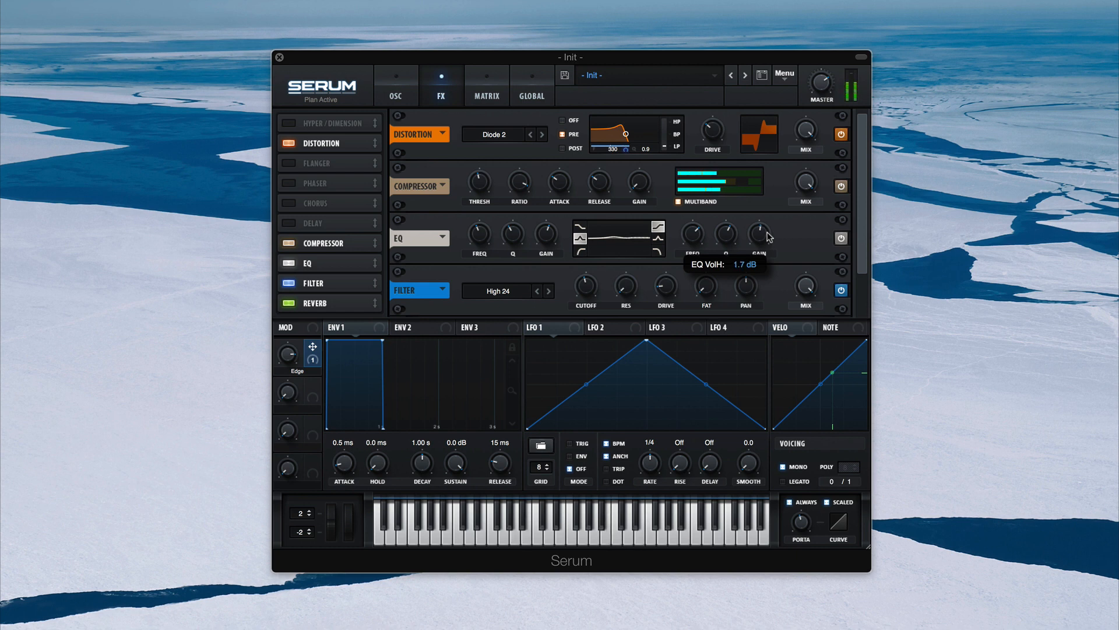
left_click(658, 238)
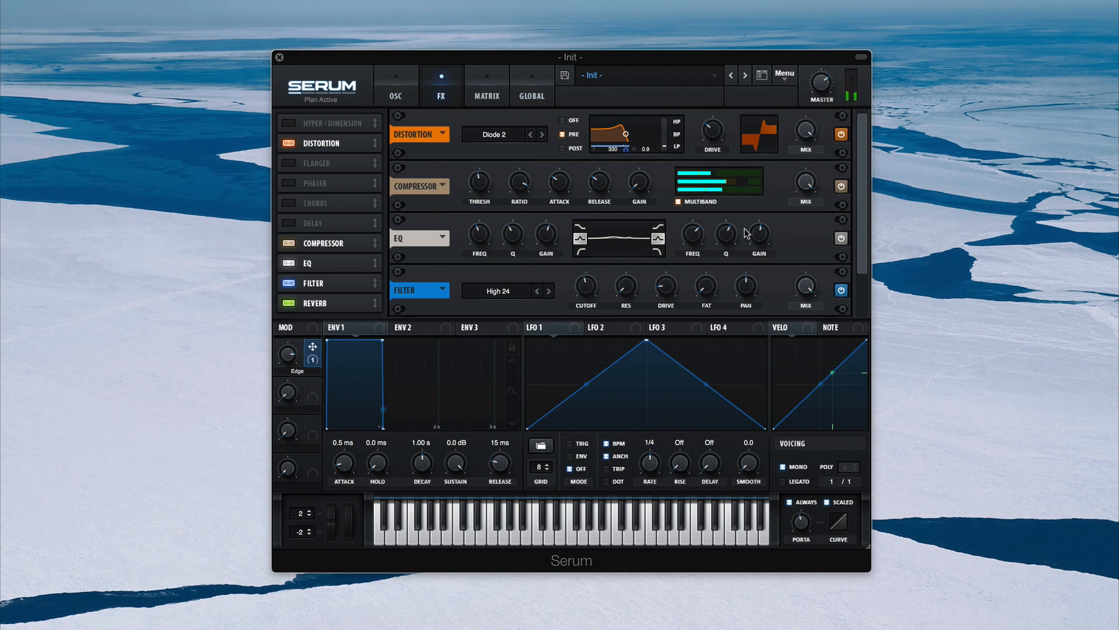
left_click_drag(759, 233, 731, 243)
mouse_move(692, 240)
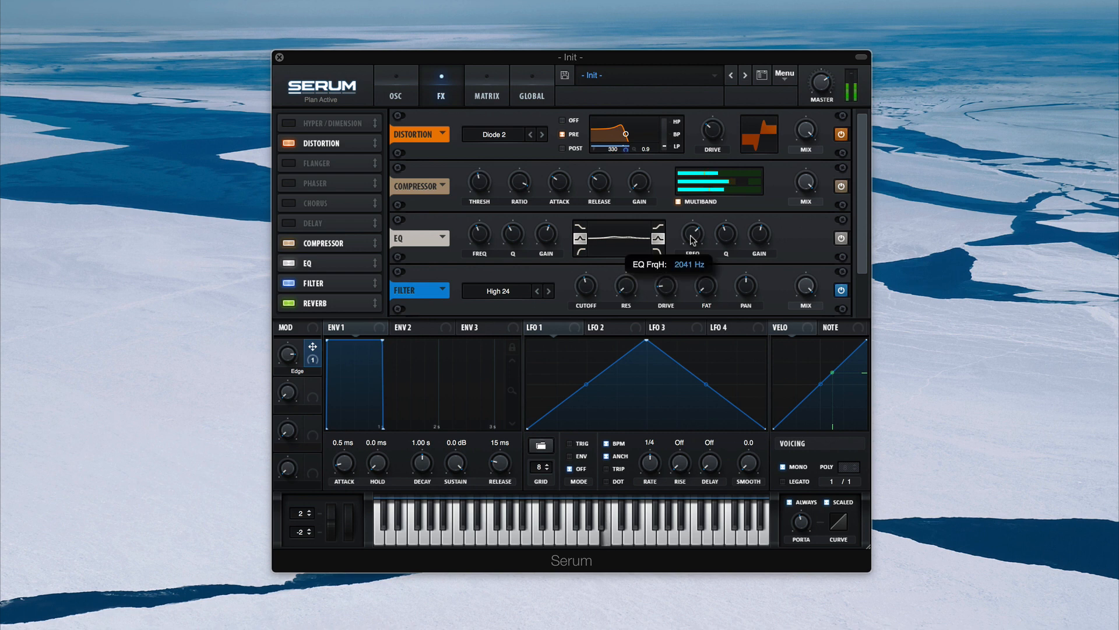
left_click_drag(692, 239, 690, 204)
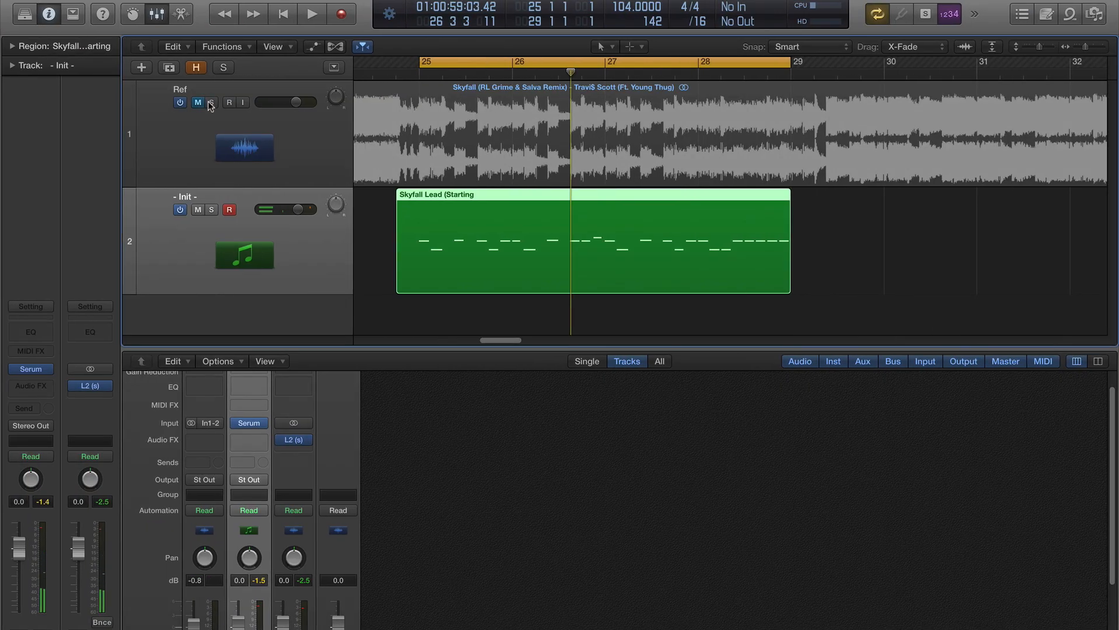
Step: Recheck the equalized lead against the soloed reference track in Logic, and fine-tune Serum's master volume
left_click(208, 100)
key("space")
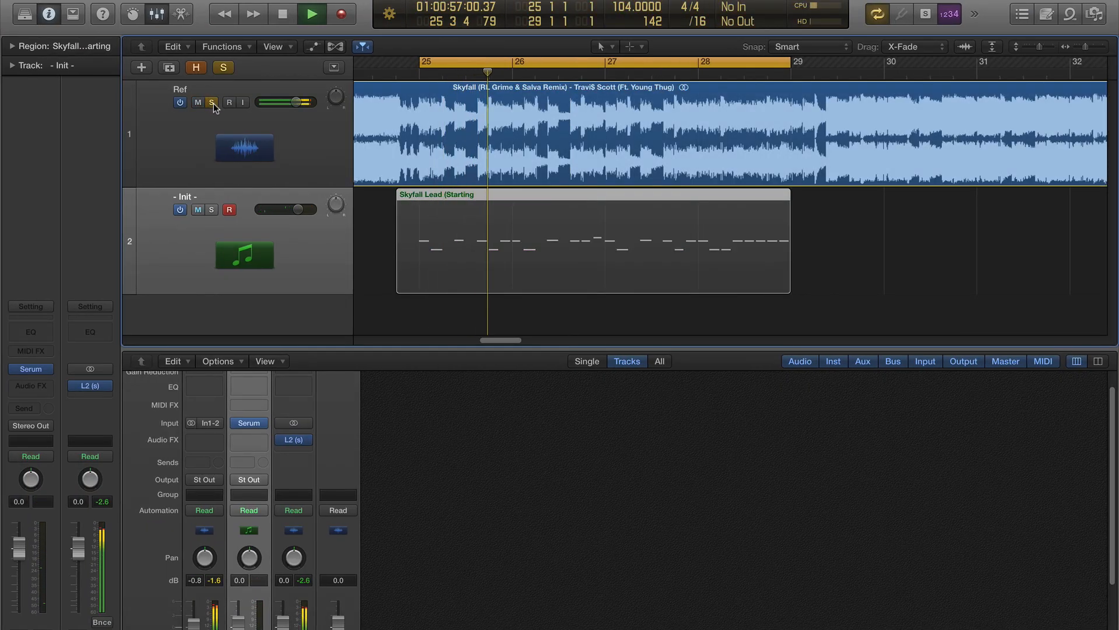
key("space")
left_click(213, 104)
key("space")
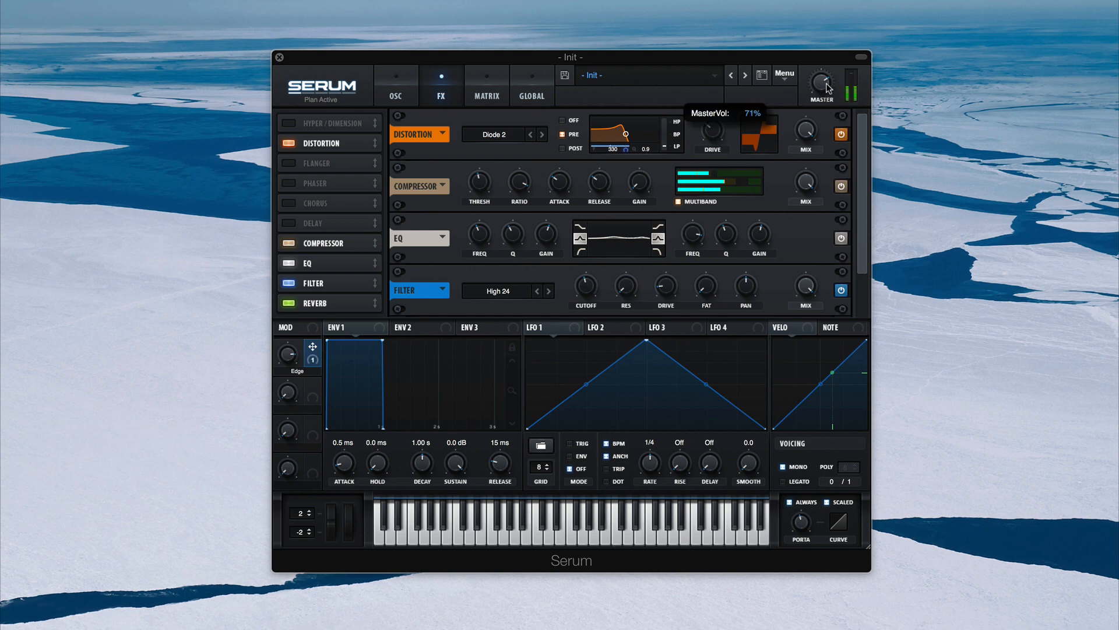
left_click_drag(826, 86, 829, 79)
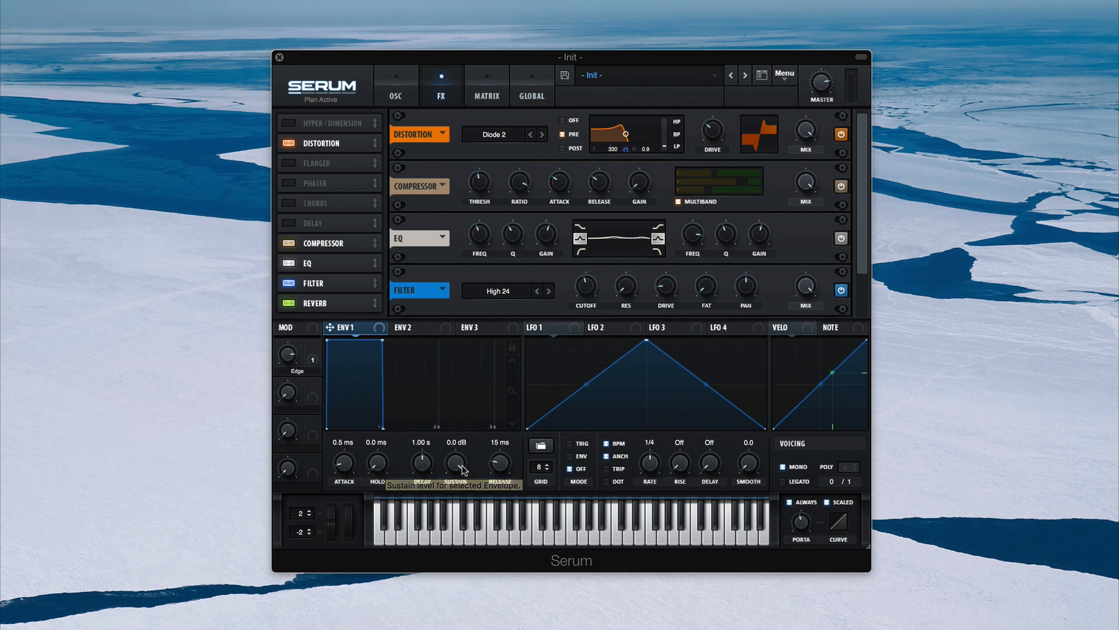
Step: Lock Envelope 1's zoom, shorten its decay to 12 ms, lower sustain to -1.2 dB and set attack to 7.1 ms
left_click(513, 347)
left_click_drag(456, 466, 421, 513)
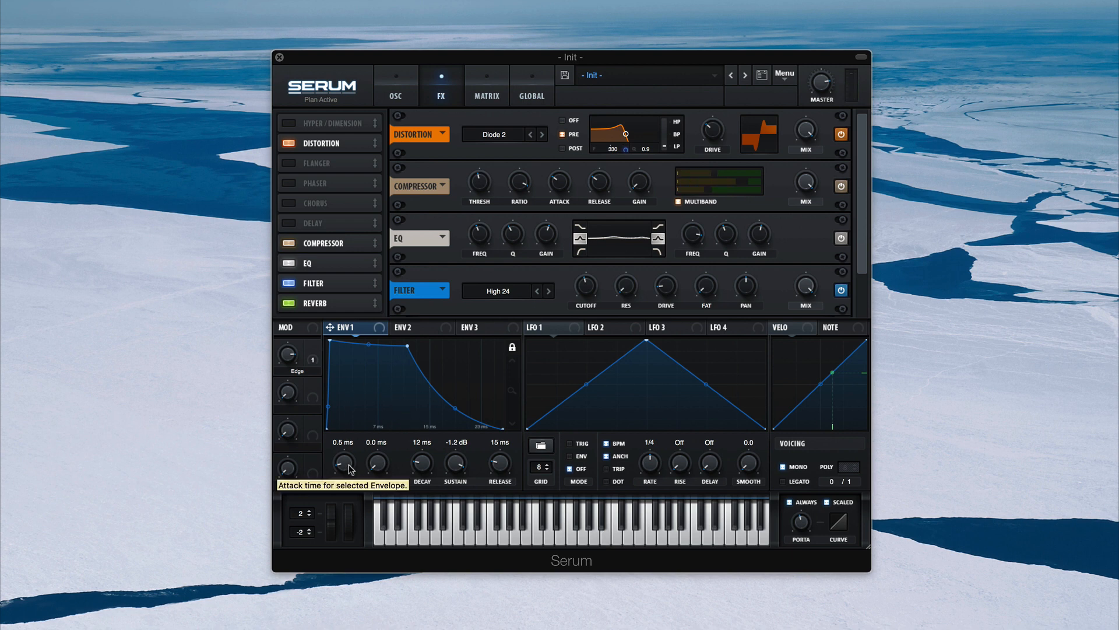
left_click_drag(348, 464, 350, 458)
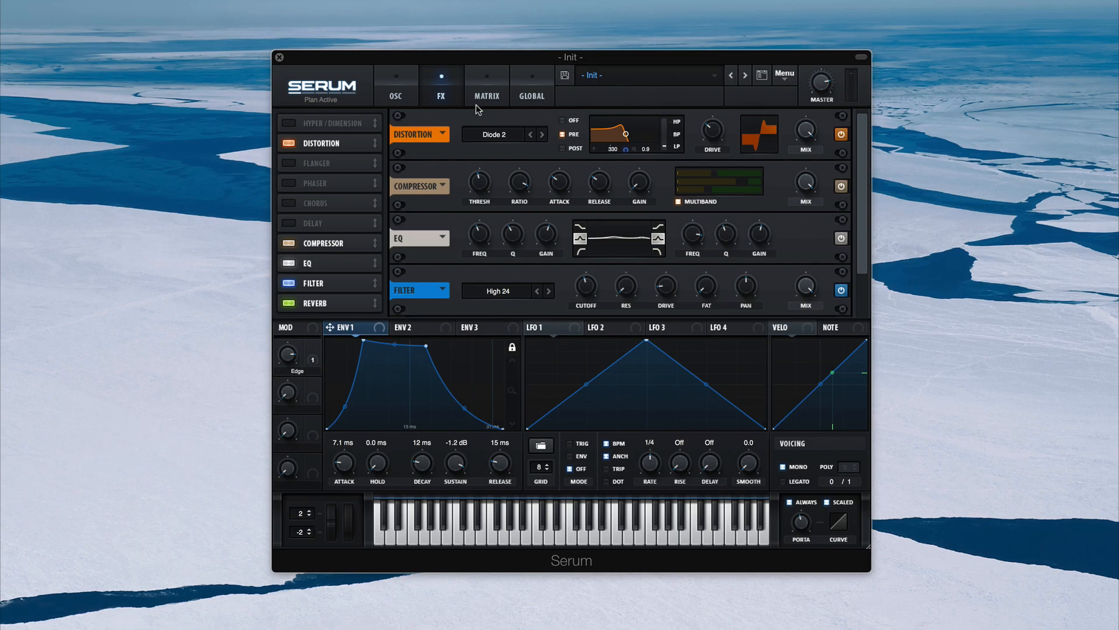
Step: Enable the noise oscillator and load the gtr mute 1 sample from Attacks_Misc
left_click(401, 93)
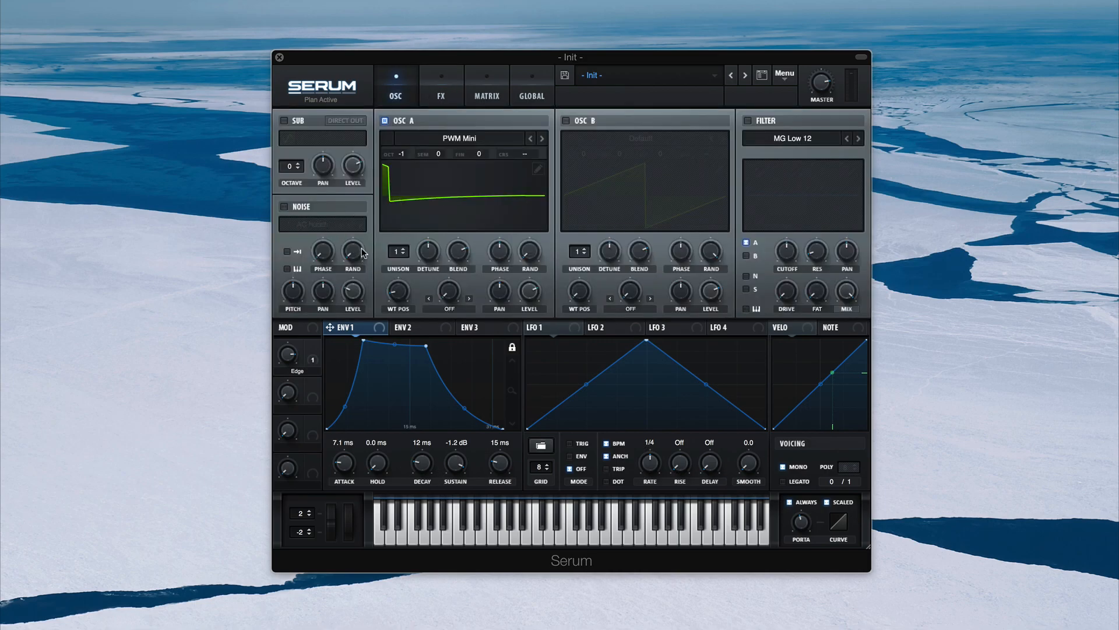
left_click(284, 207)
left_click(327, 225)
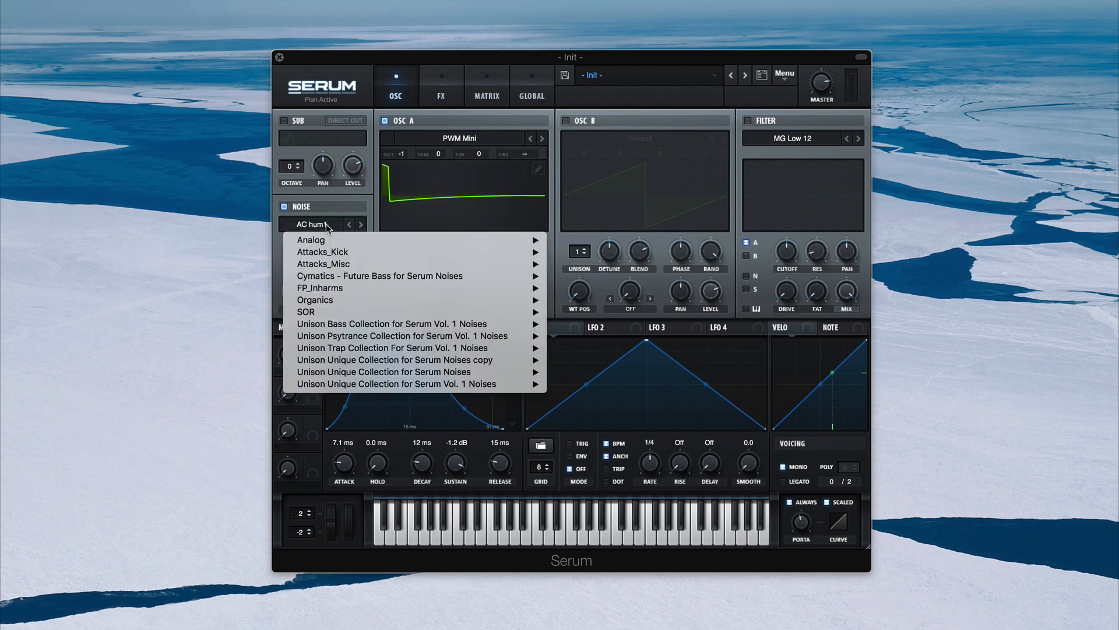
mouse_move(344, 255)
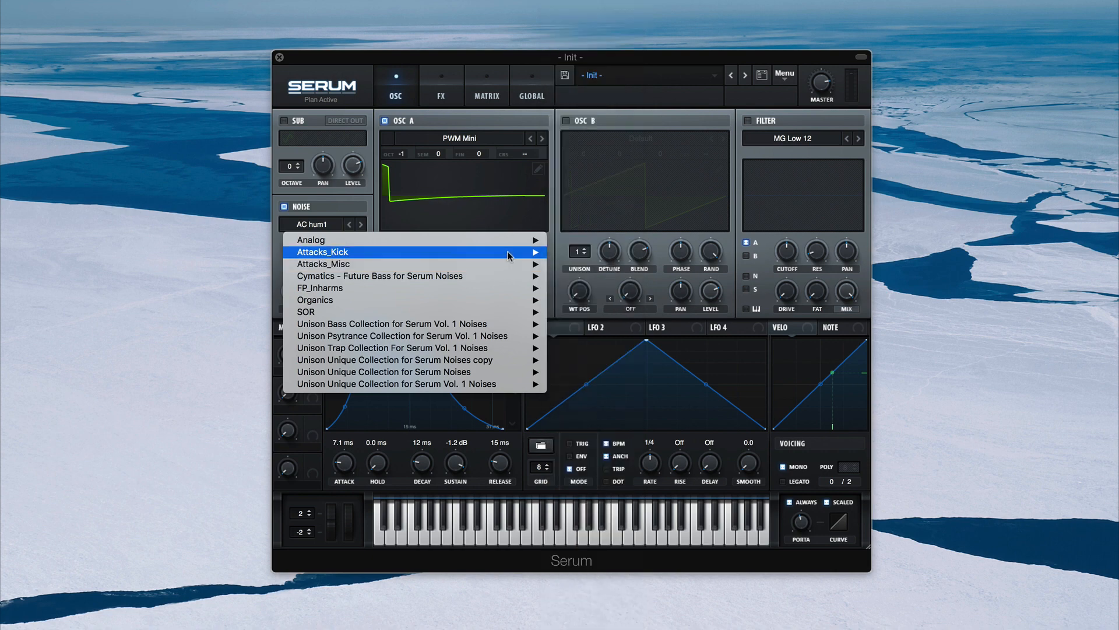
mouse_move(509, 264)
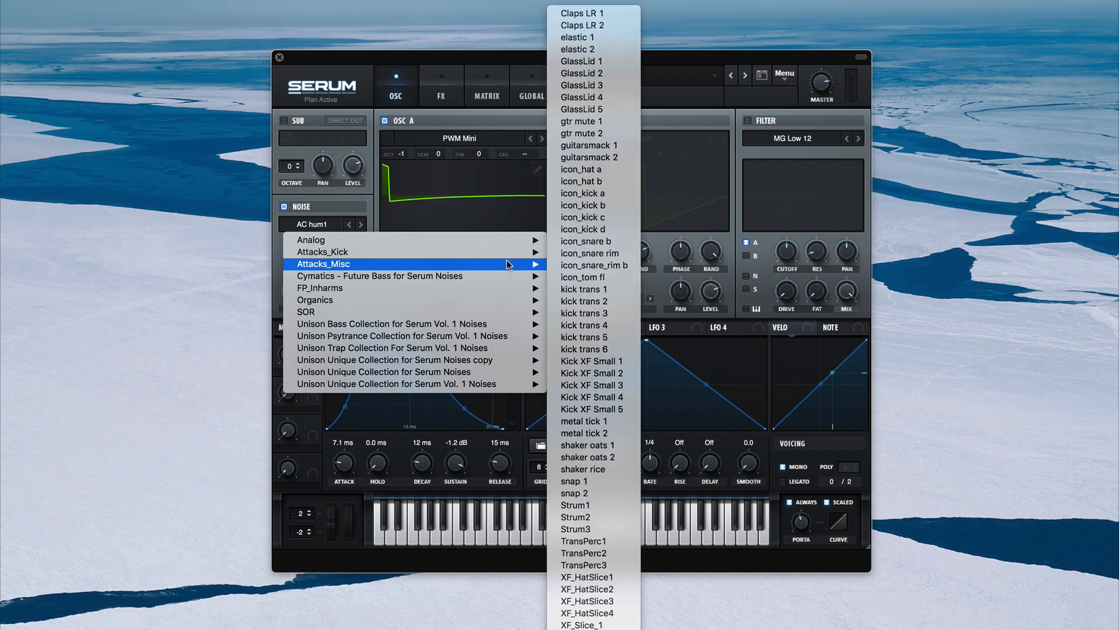
left_click(587, 123)
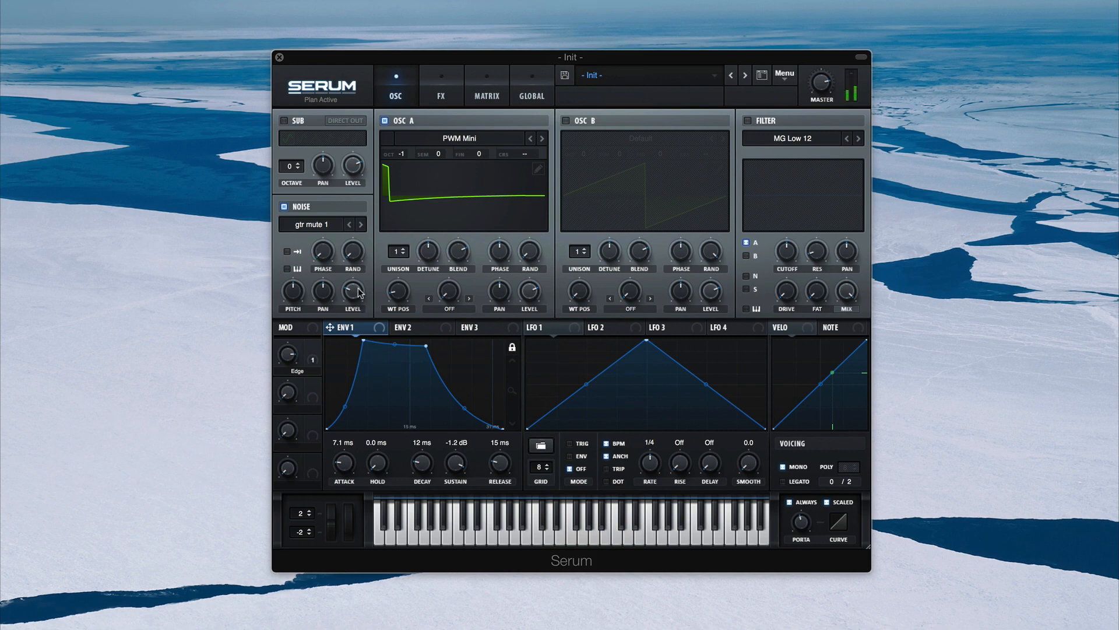
Step: Raise the noise oscillator's level and enable its one-shot playback
left_click_drag(357, 286, 361, 213)
left_click(286, 251)
left_click_drag(356, 293, 354, 263)
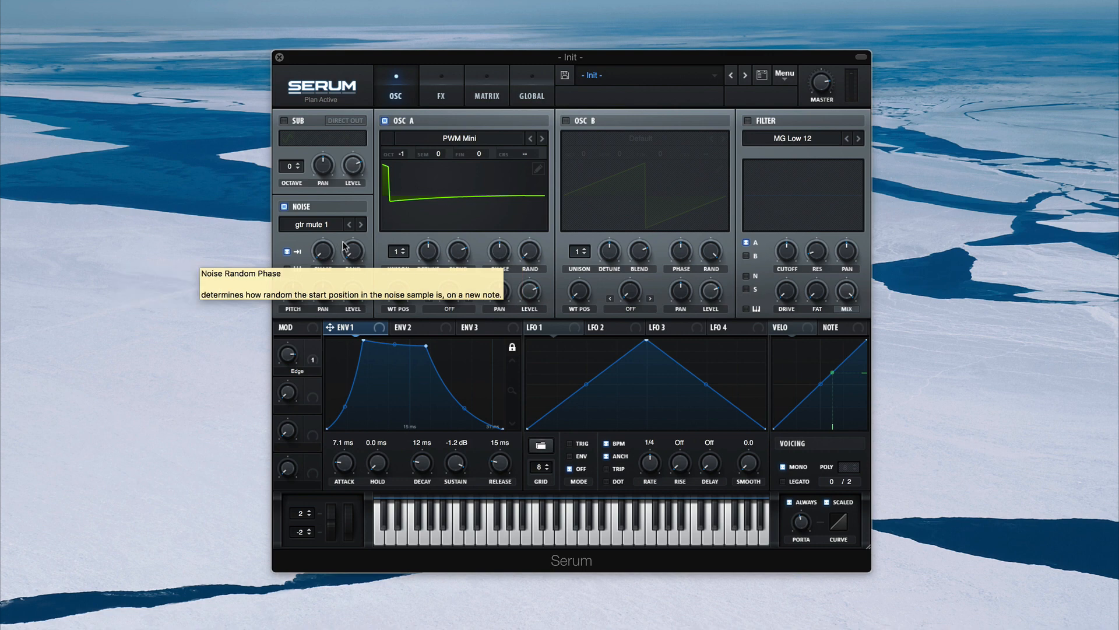
Step: Switch the noise sample to gtr mute 2 and enable its keyboard pitch tracking
left_click(361, 225)
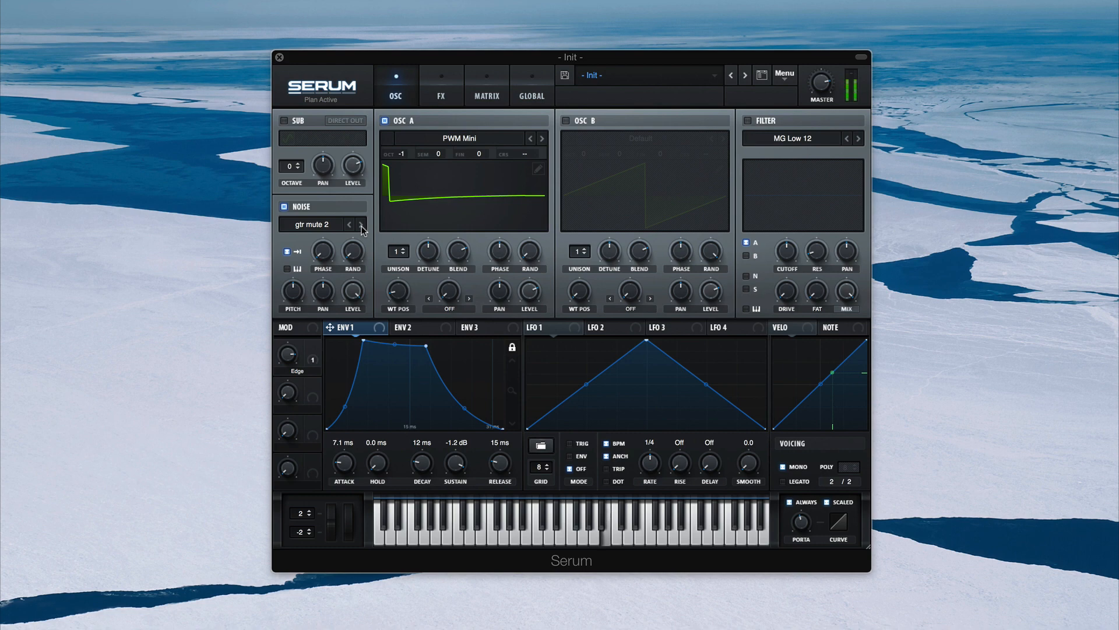
left_click(287, 270)
Step: Set the noise start phase to about 10%, auditioning it with oscillator A temporarily switched off
left_click_drag(330, 257, 326, 237)
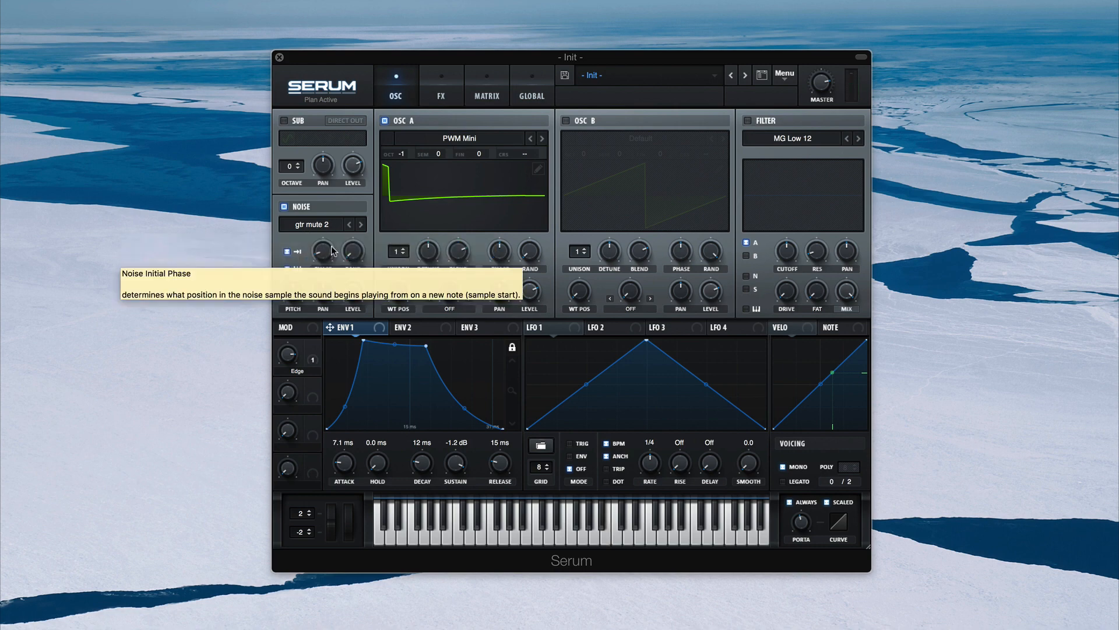
left_click(386, 121)
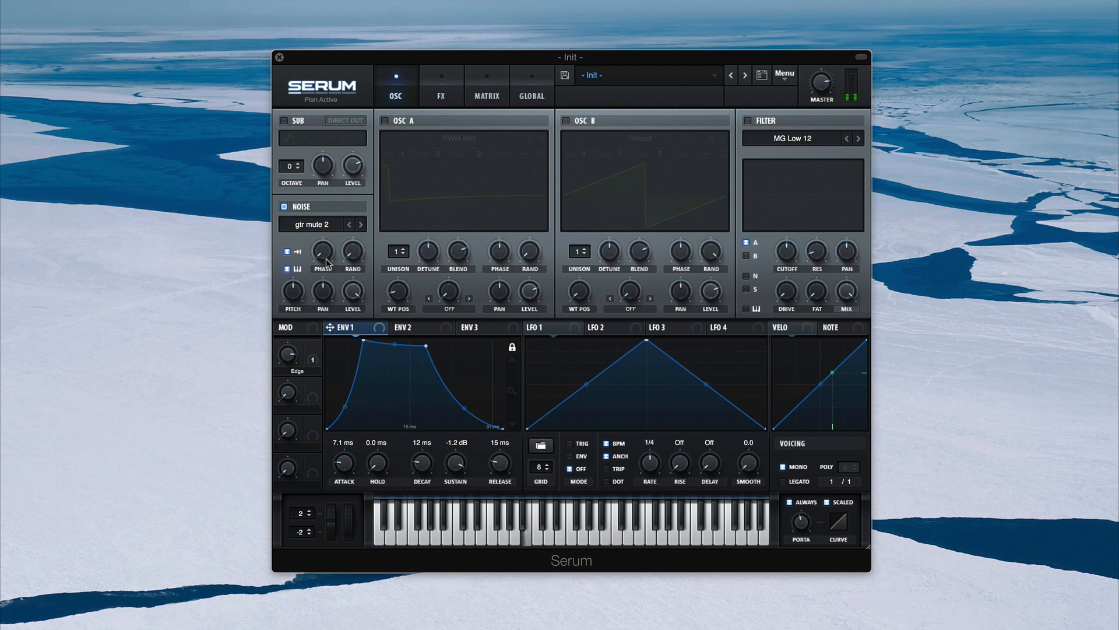
left_click_drag(327, 263, 321, 240)
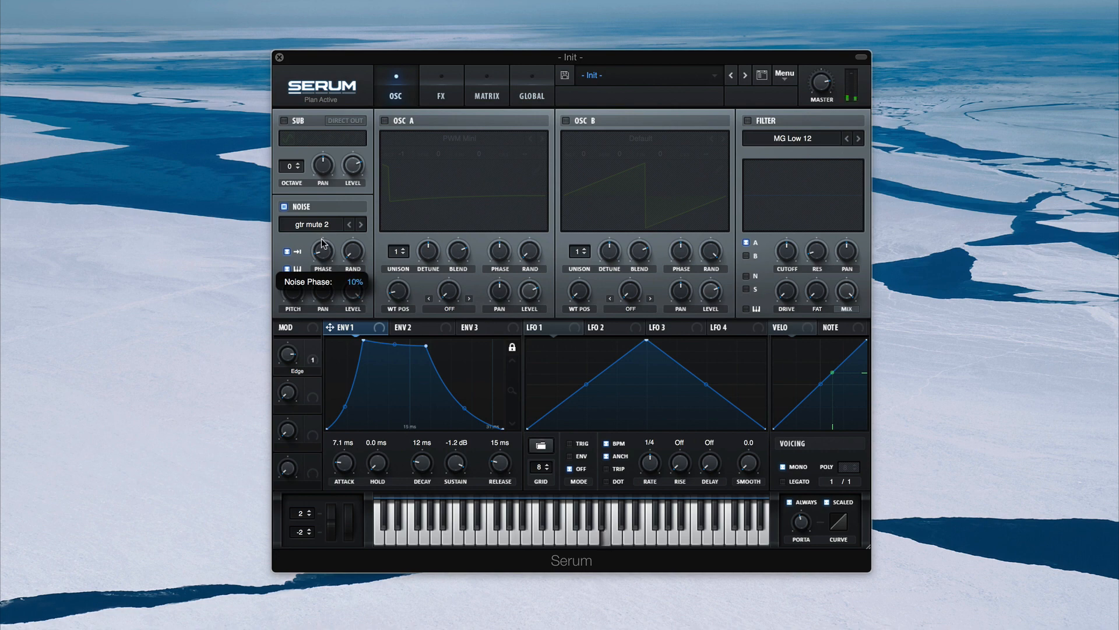
left_click(385, 122)
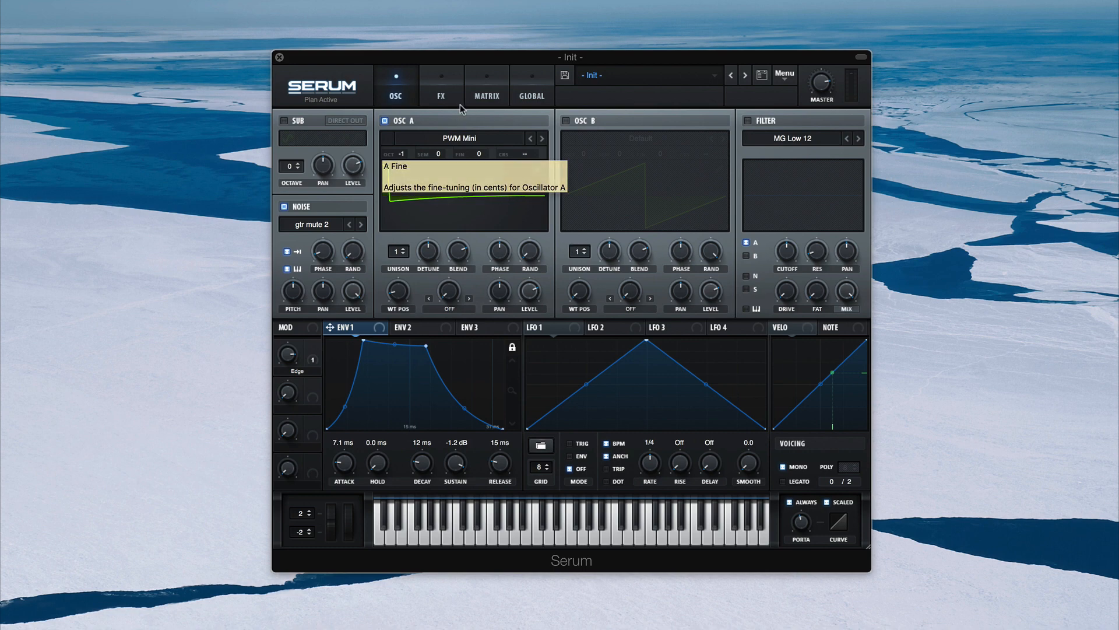
Step: Enable the Hyper/Dimension effect and move it between the compressor and the EQ in the effects chain
left_click(441, 98)
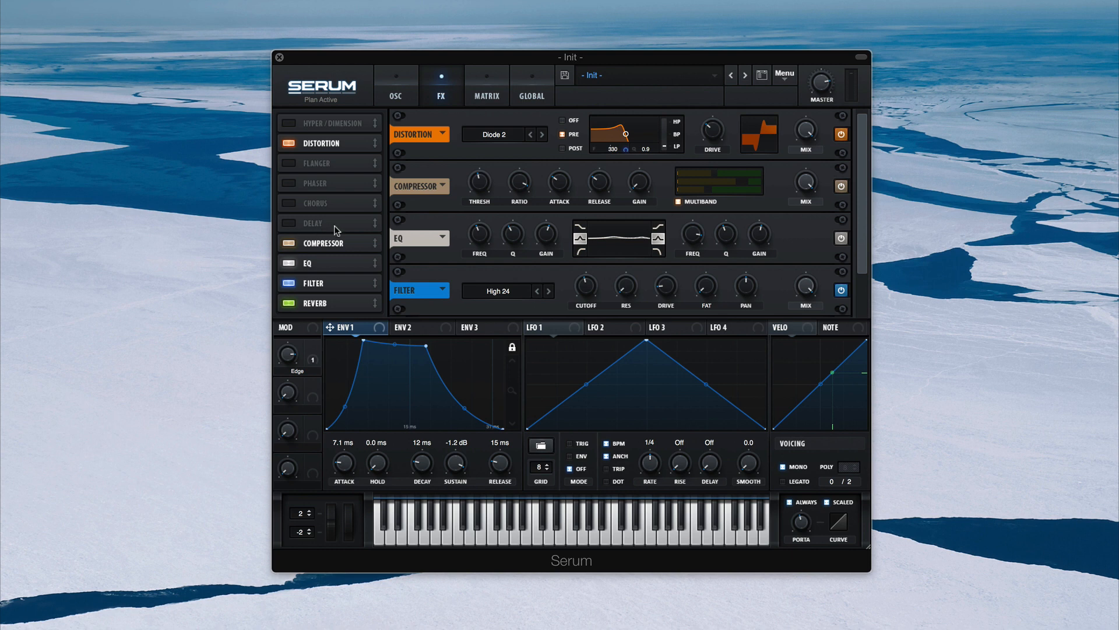
left_click(346, 124)
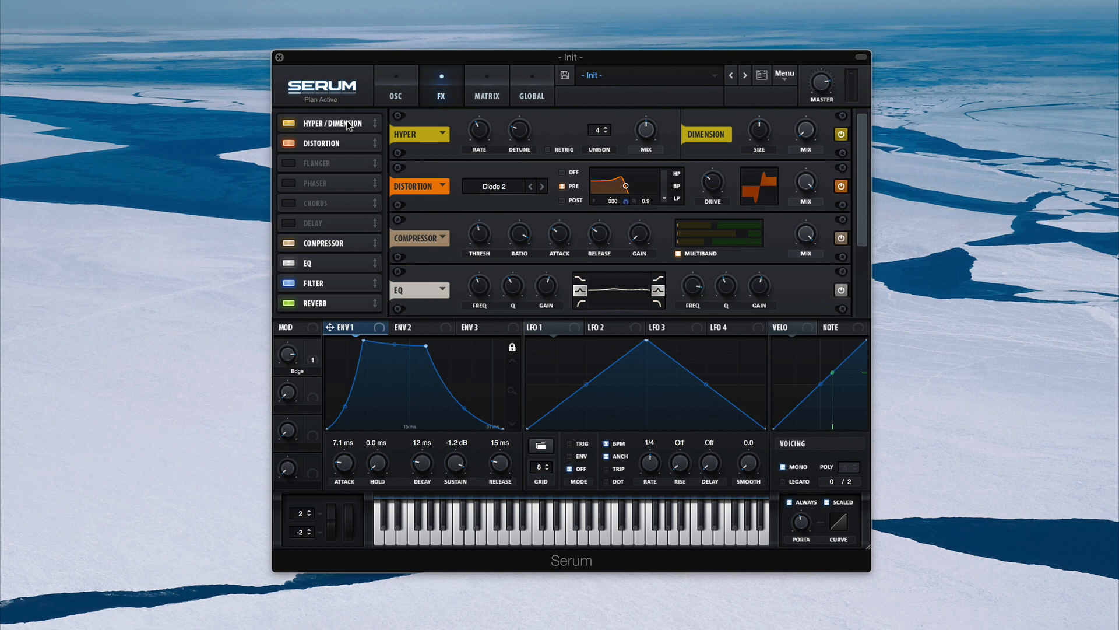
left_click_drag(347, 124, 364, 250)
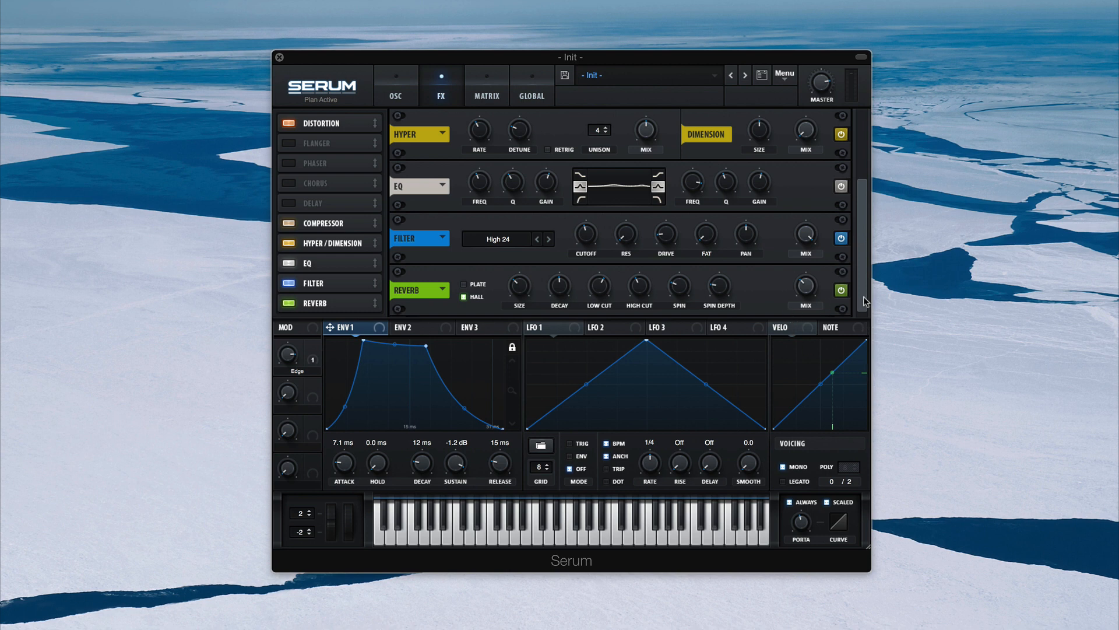
Step: Turn the Hyper mix down, raise the Dimension mix and try out the Dimension size
left_click_drag(863, 296, 859, 236)
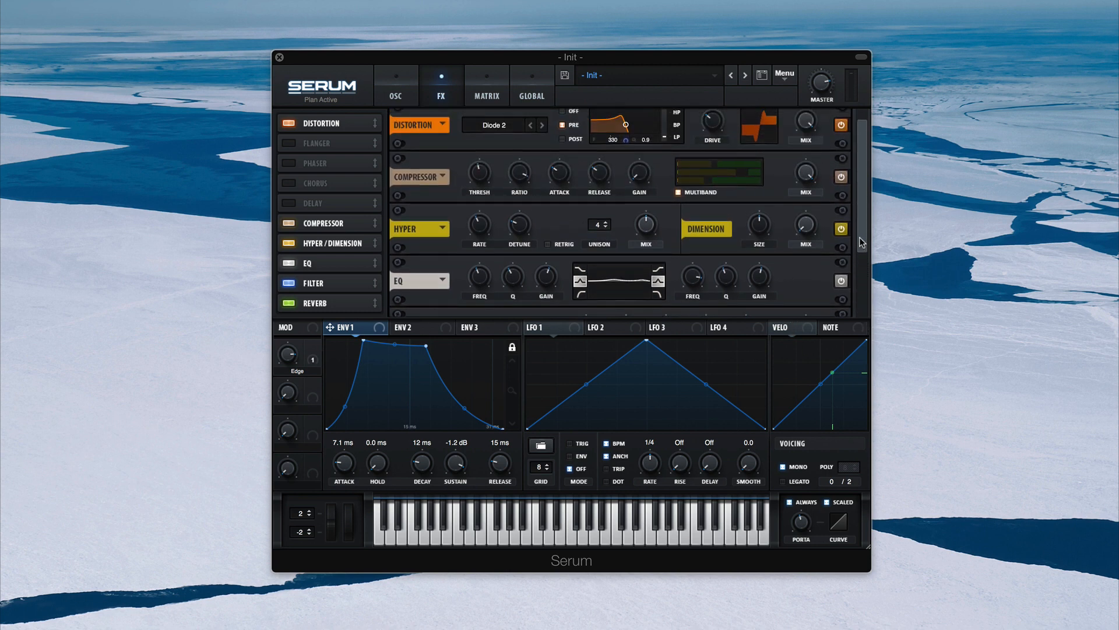
mouse_move(649, 228)
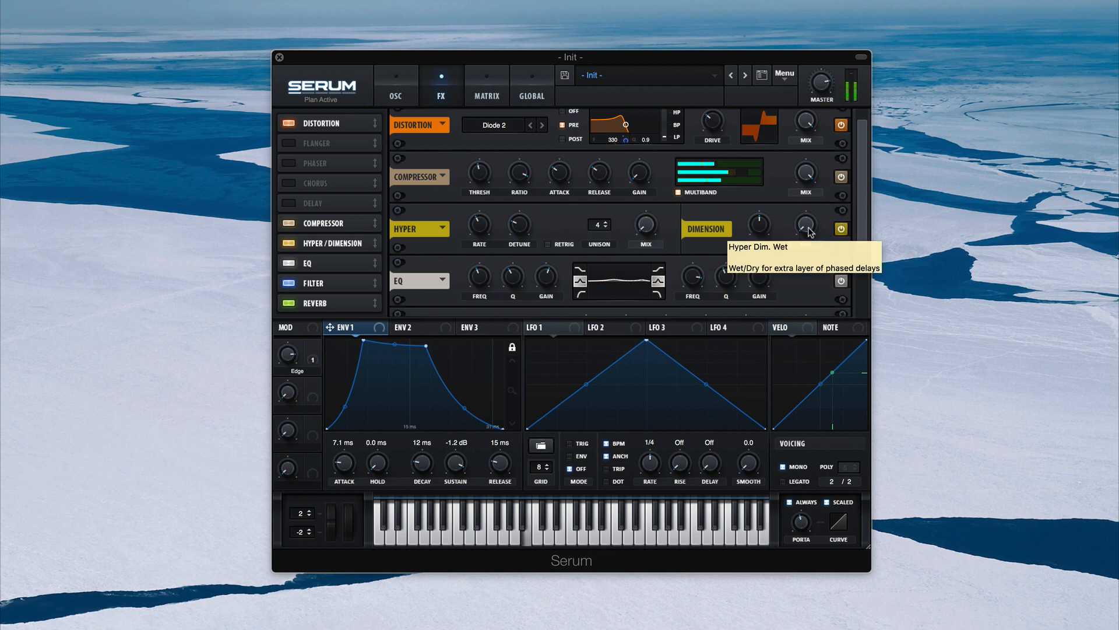
left_click_drag(808, 232, 811, 135)
left_click_drag(764, 224, 810, 293)
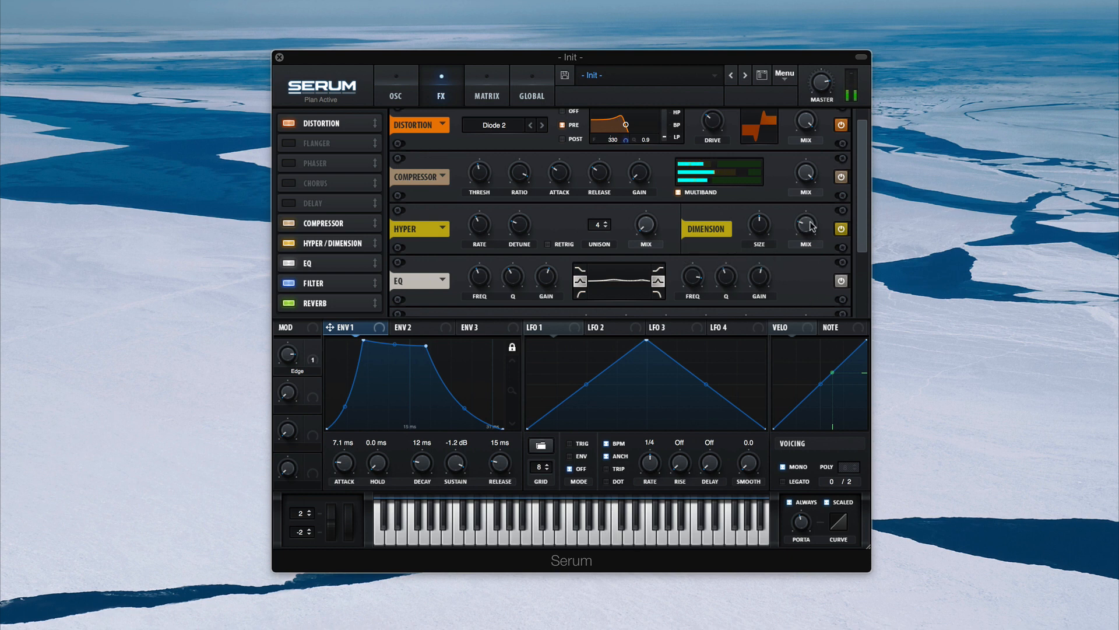
Step: Compare the lead with and without the Hyper/Dimension effect and the reverb, leaving both enabled
left_click(840, 231)
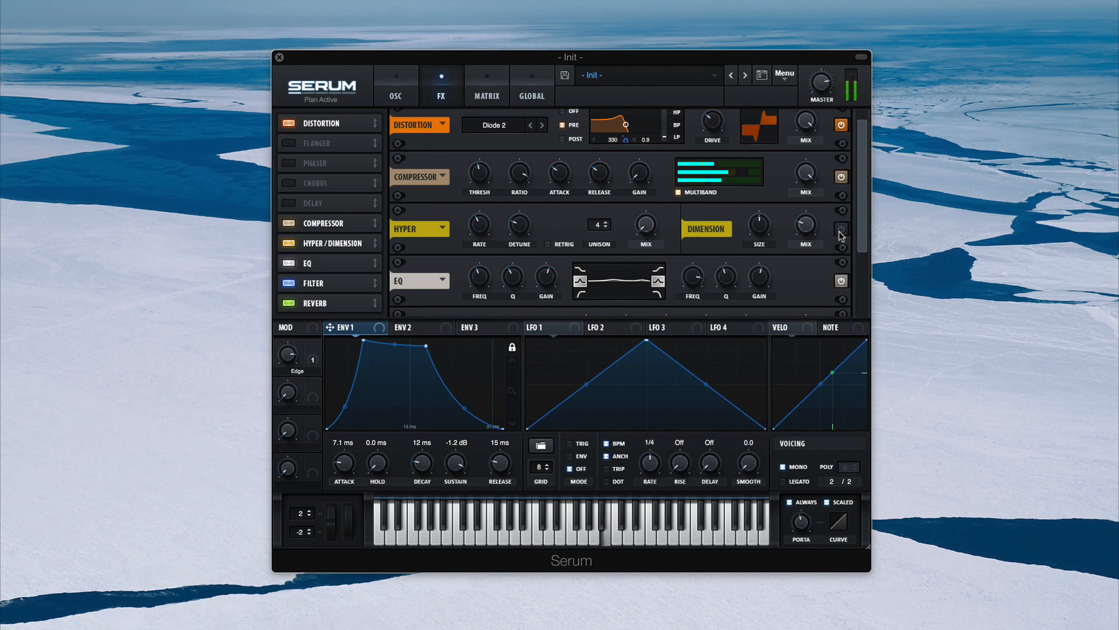
left_click(840, 231)
left_click(840, 232)
left_click(840, 231)
scroll(844, 292, "down", 3)
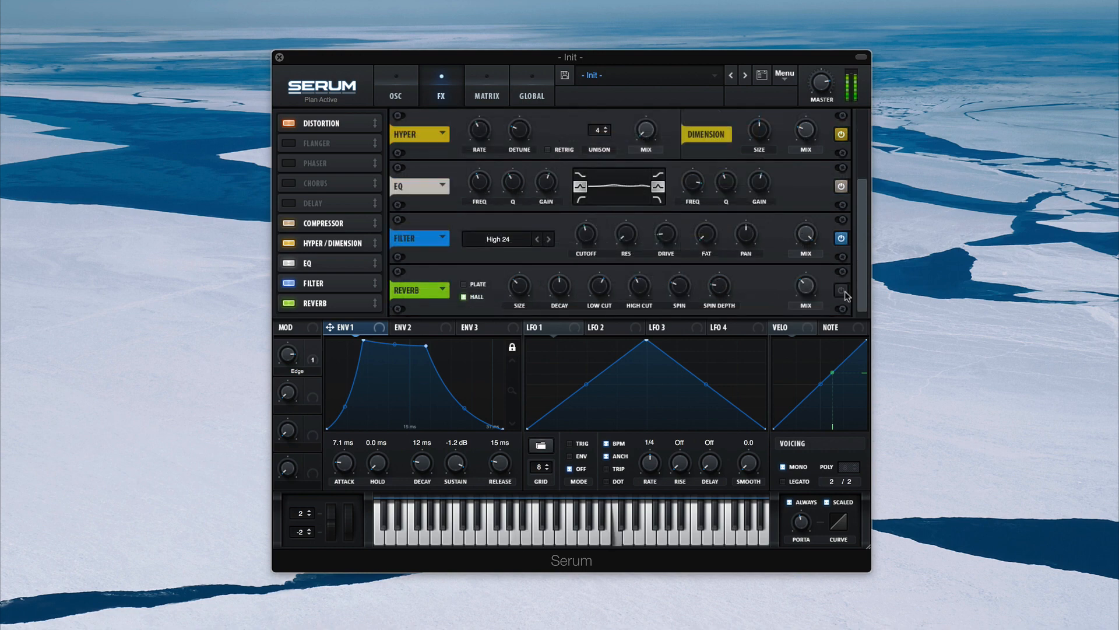
left_click(841, 291)
left_click_drag(862, 294, 865, 244)
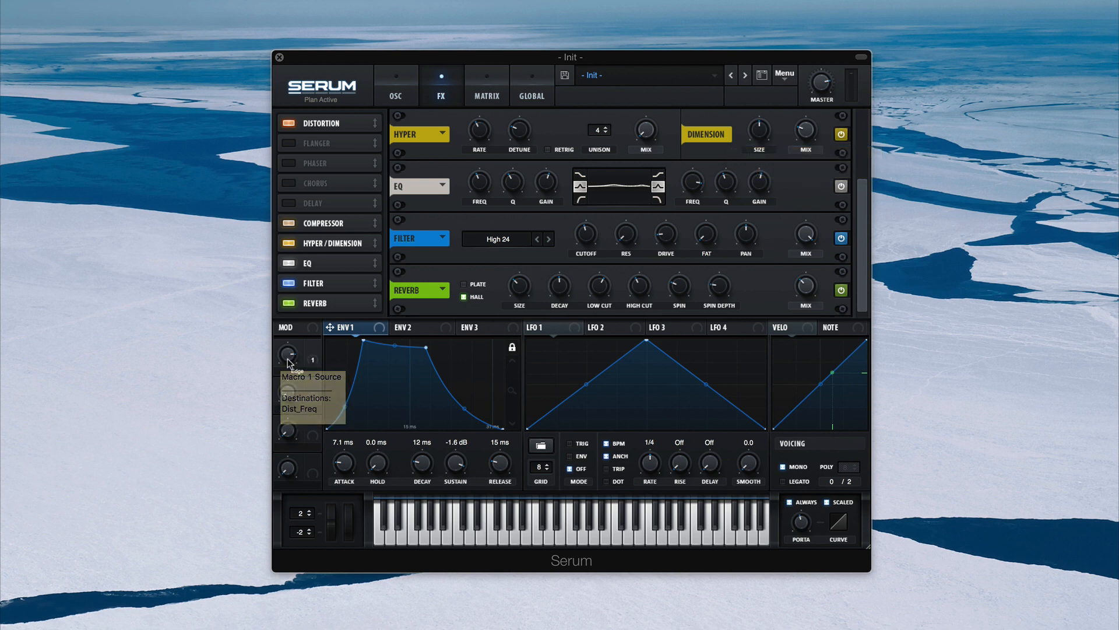
Step: Try different settings of the Edge macro and oscillator A's wavetable position
left_click_drag(289, 357, 293, 395)
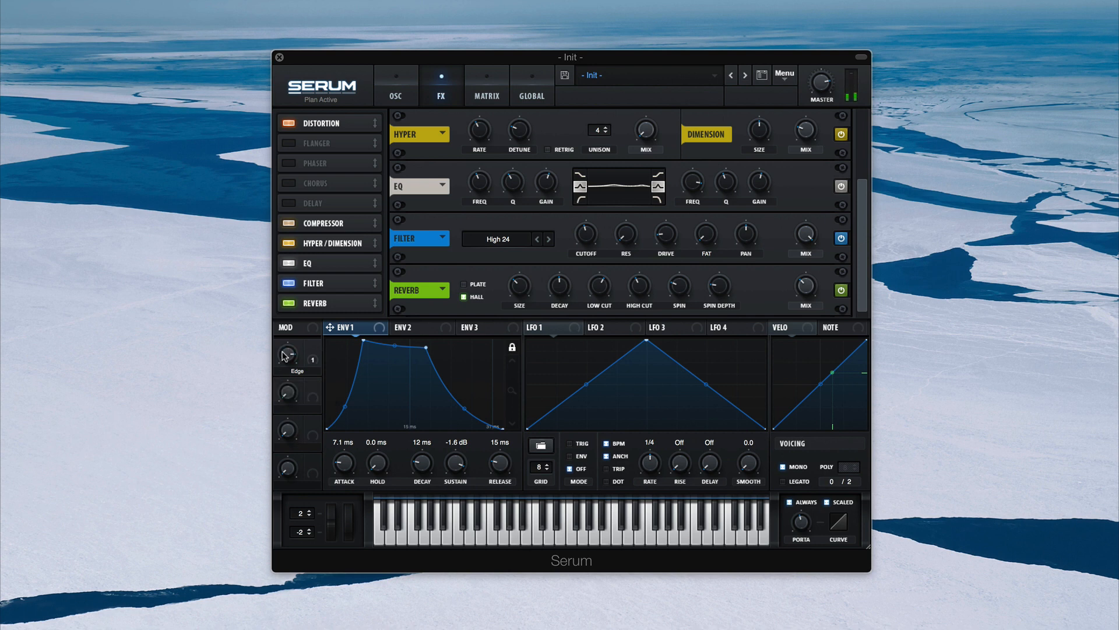
left_click(398, 95)
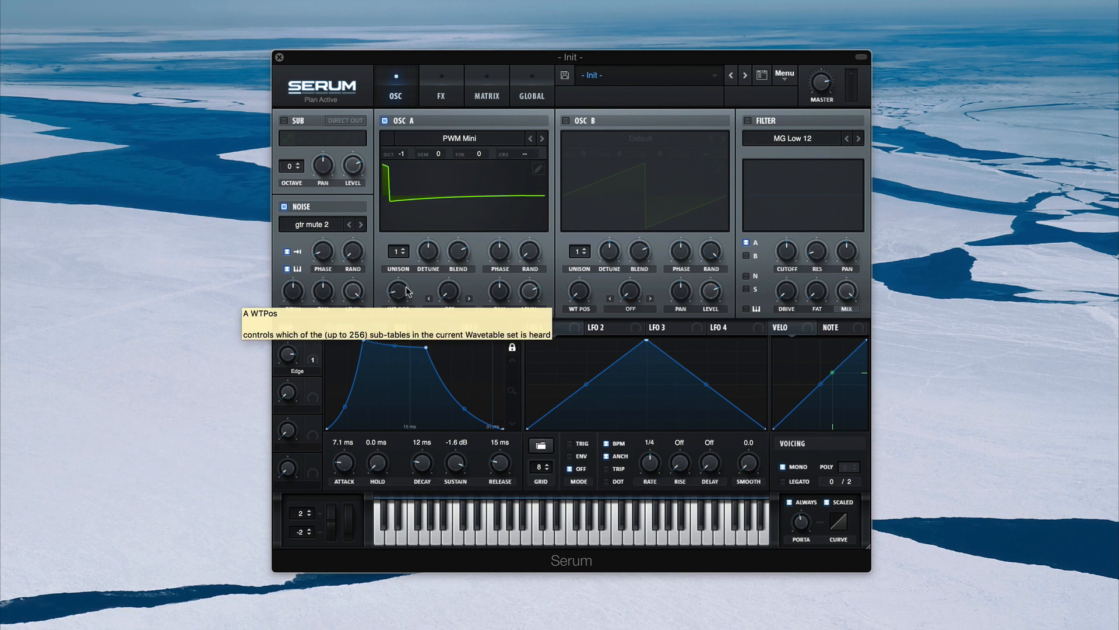
left_click_drag(404, 290, 406, 313)
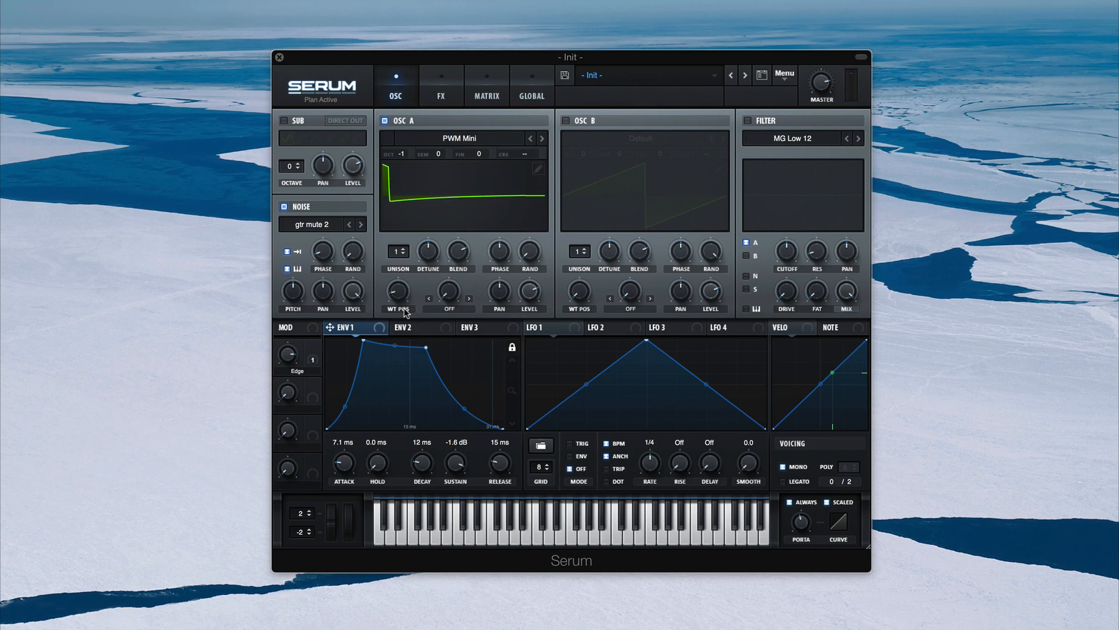
Step: Set the downward pitch bend range to -12 semitones
left_click(309, 534)
left_click_drag(309, 556, 309, 571)
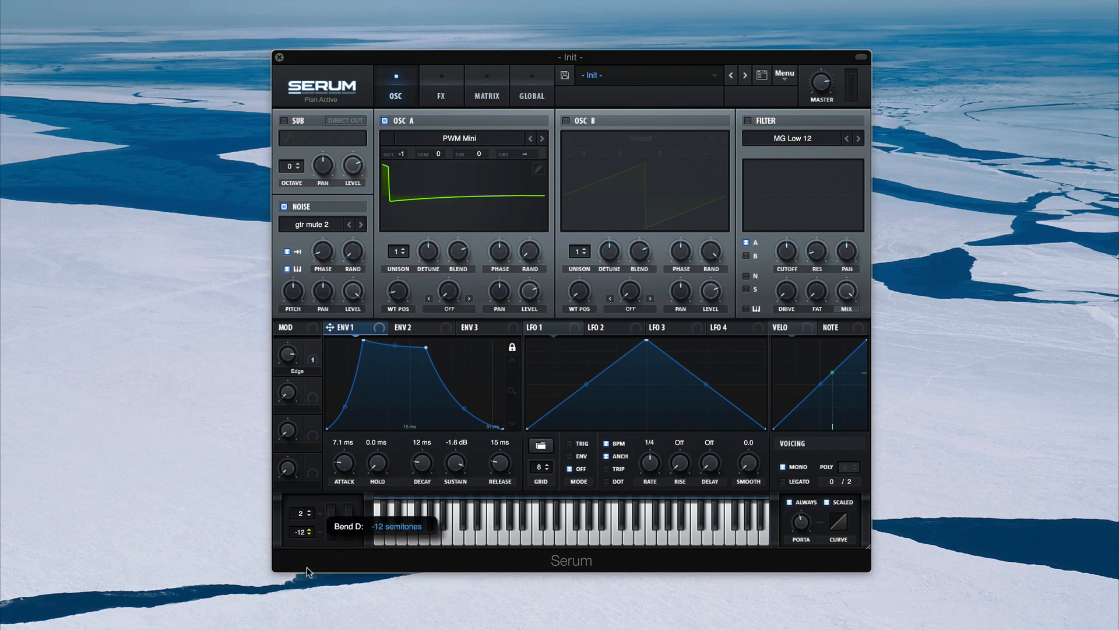